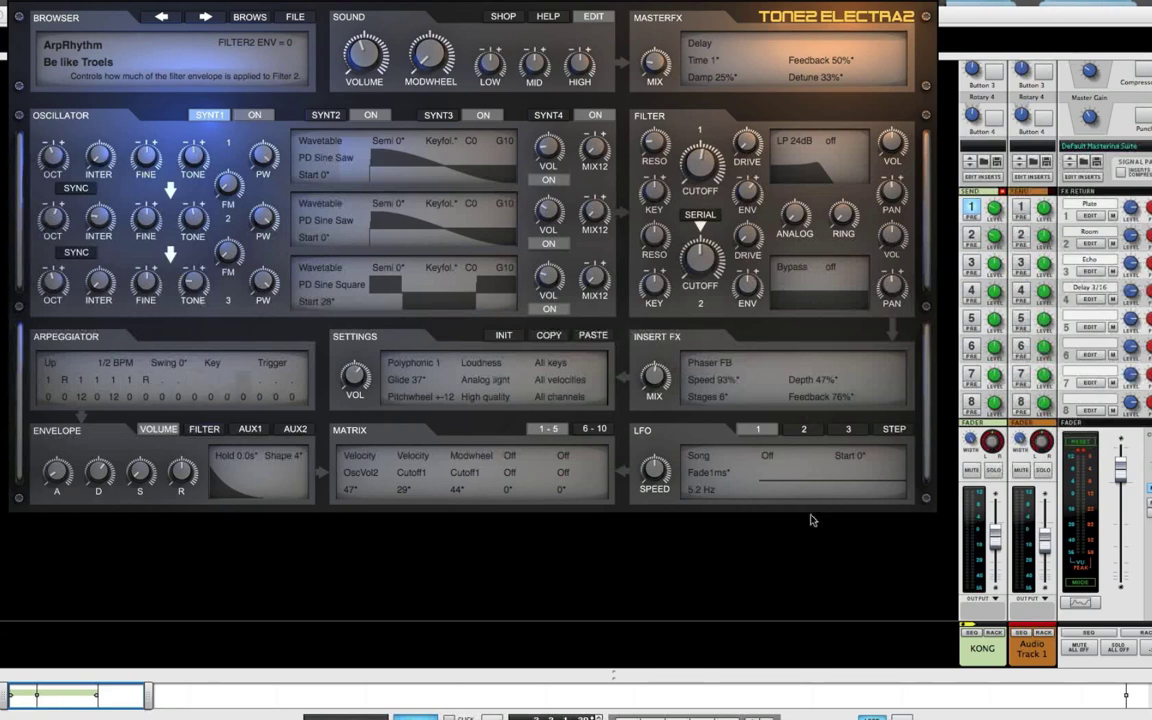
# - Bring the sequencer lanes for KONG, EMI 2 and Audio Track 1 into view behind the synth
pyautogui.click(782, 550)
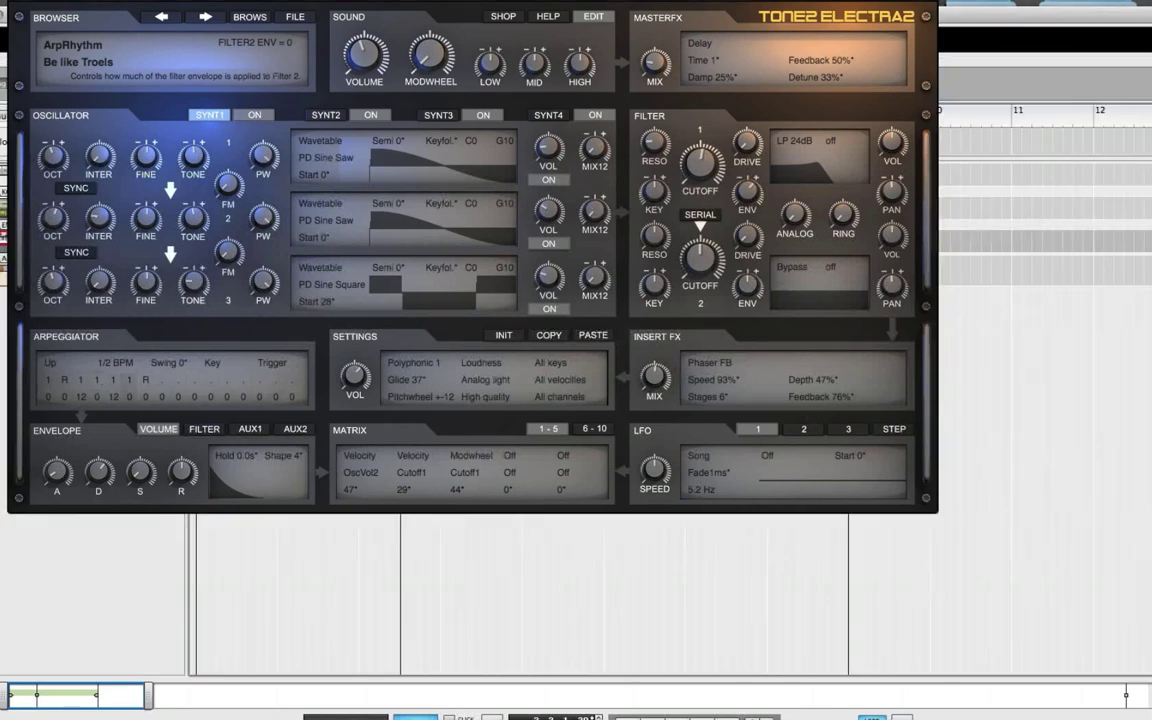
# - Close the Electra2 window, rewind to bar 1 and start recording MIDI on EMI 2
pyautogui.press('super+w')
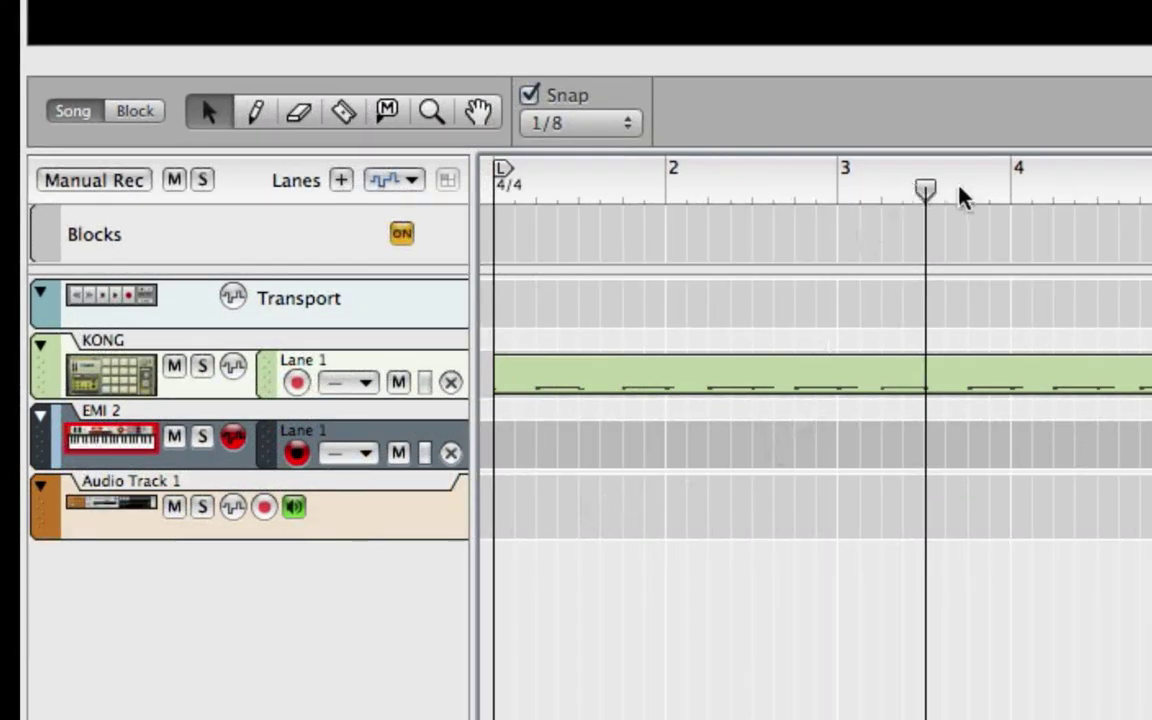
pyautogui.moveTo(925, 190); pyautogui.dragTo(378, 230)
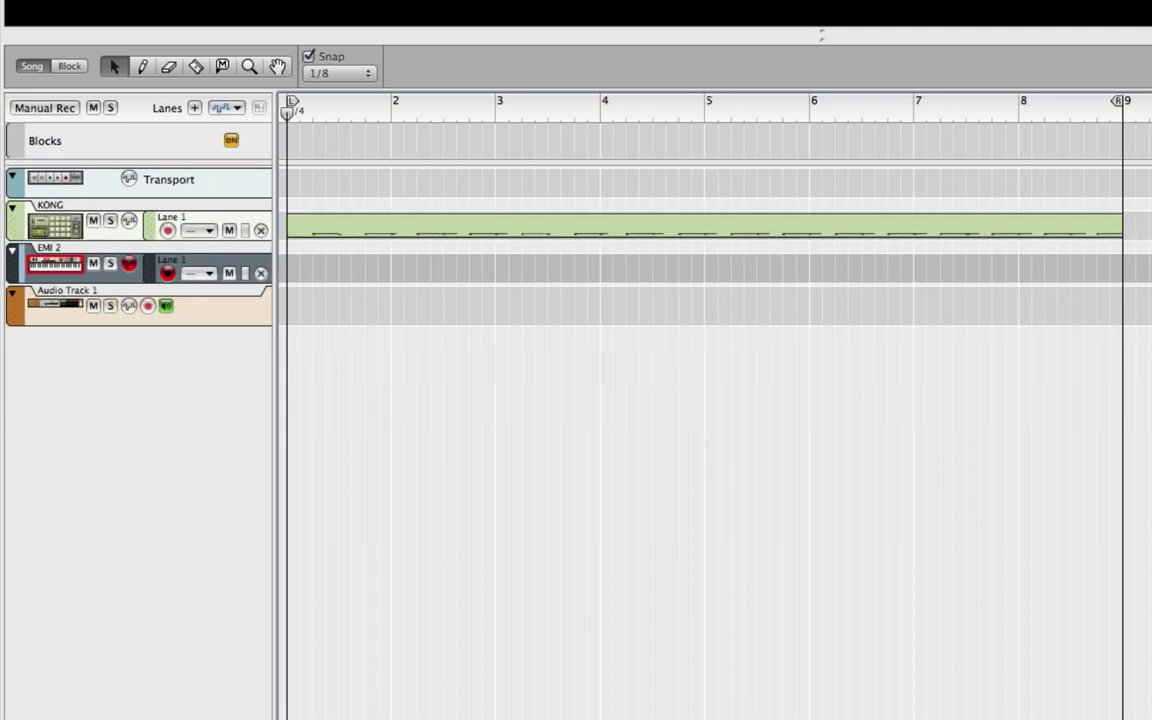
pyautogui.press('super+Return')
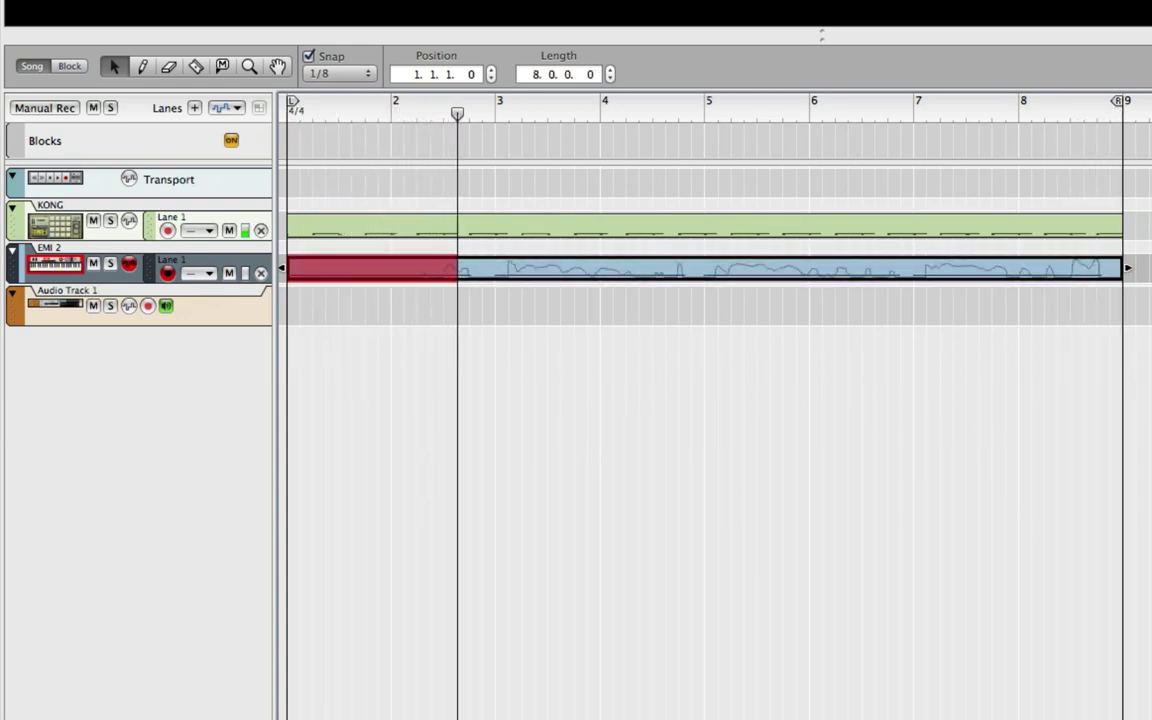
# - Stop recording to commit the EMI 2 clip spanning bars 1 to 9
pyautogui.press('KP_Multiply')
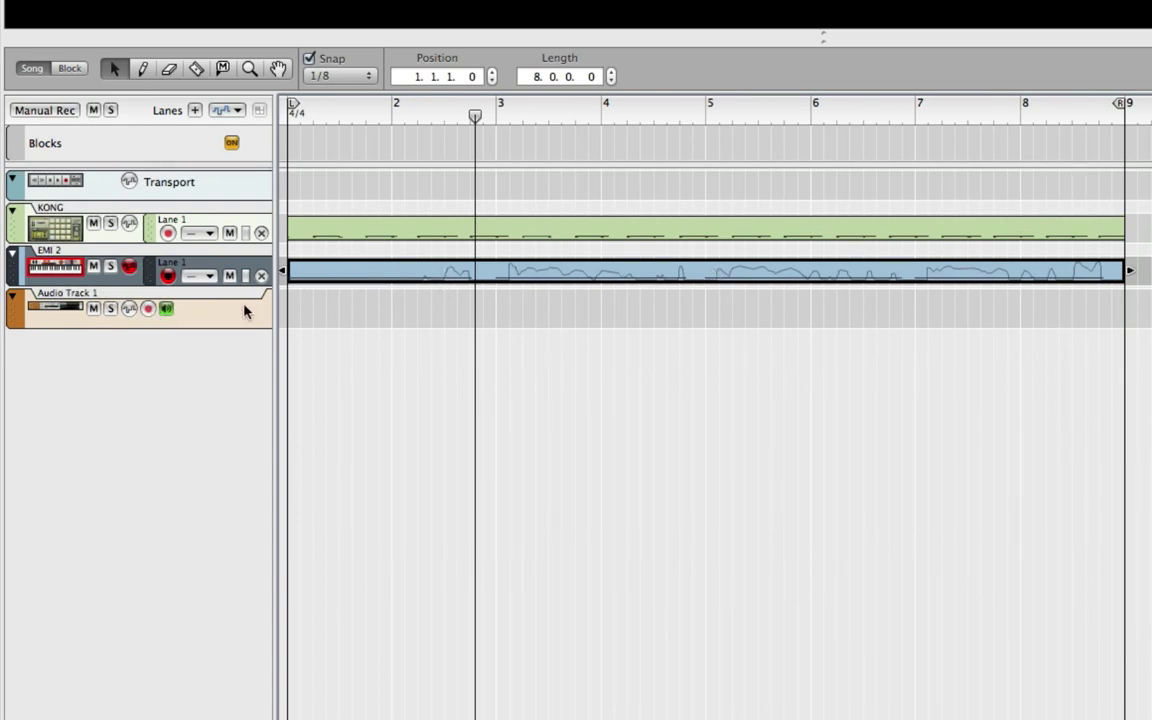
# - Arm Audio Track 1 and record the synth's audio from bar 1 to bar 9
pyautogui.click(147, 310)
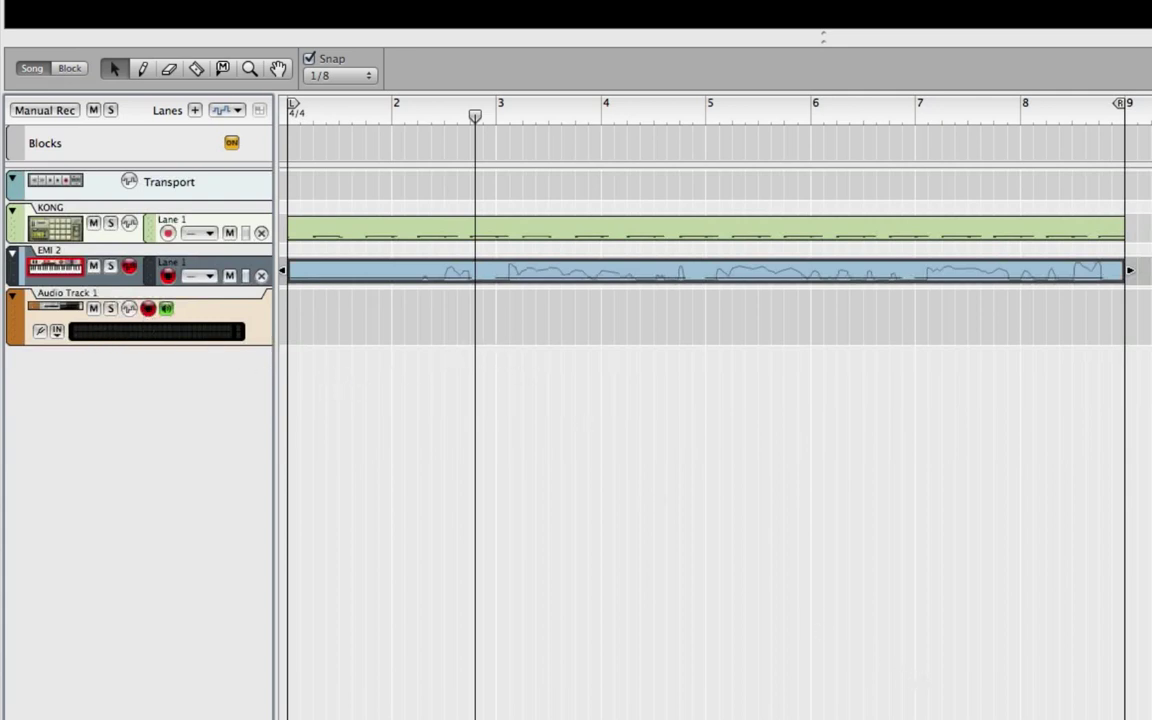
pyautogui.moveTo(476, 118); pyautogui.dragTo(289, 124)
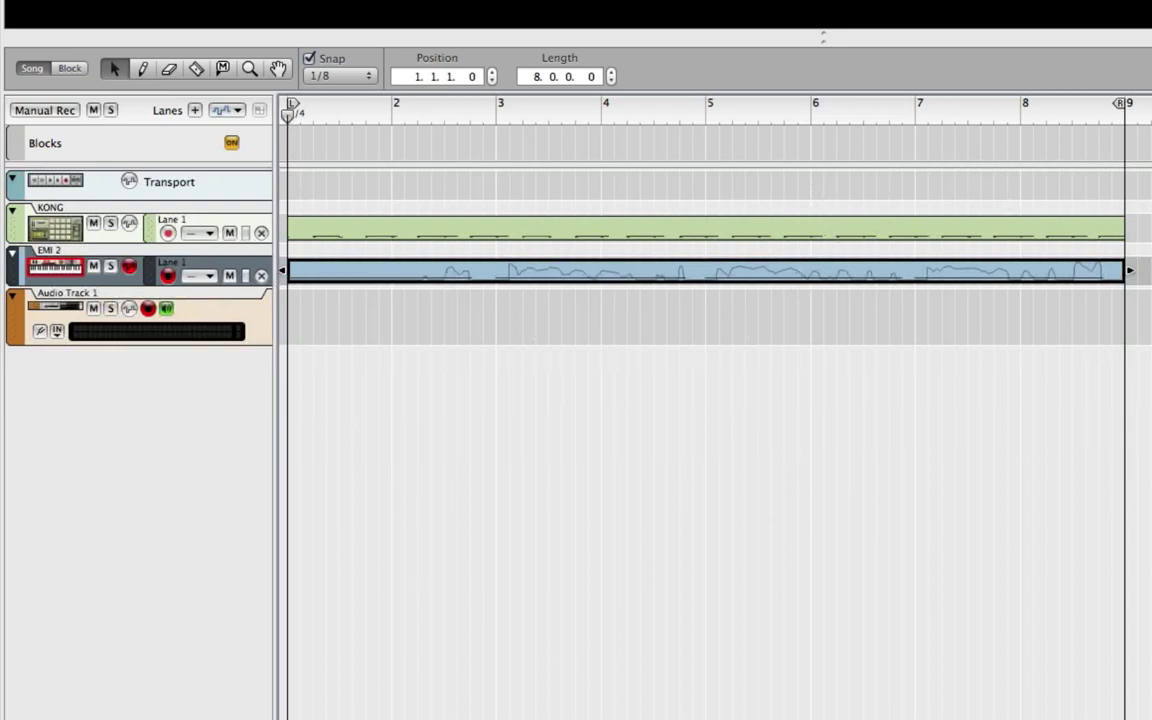
pyautogui.press('Escape')
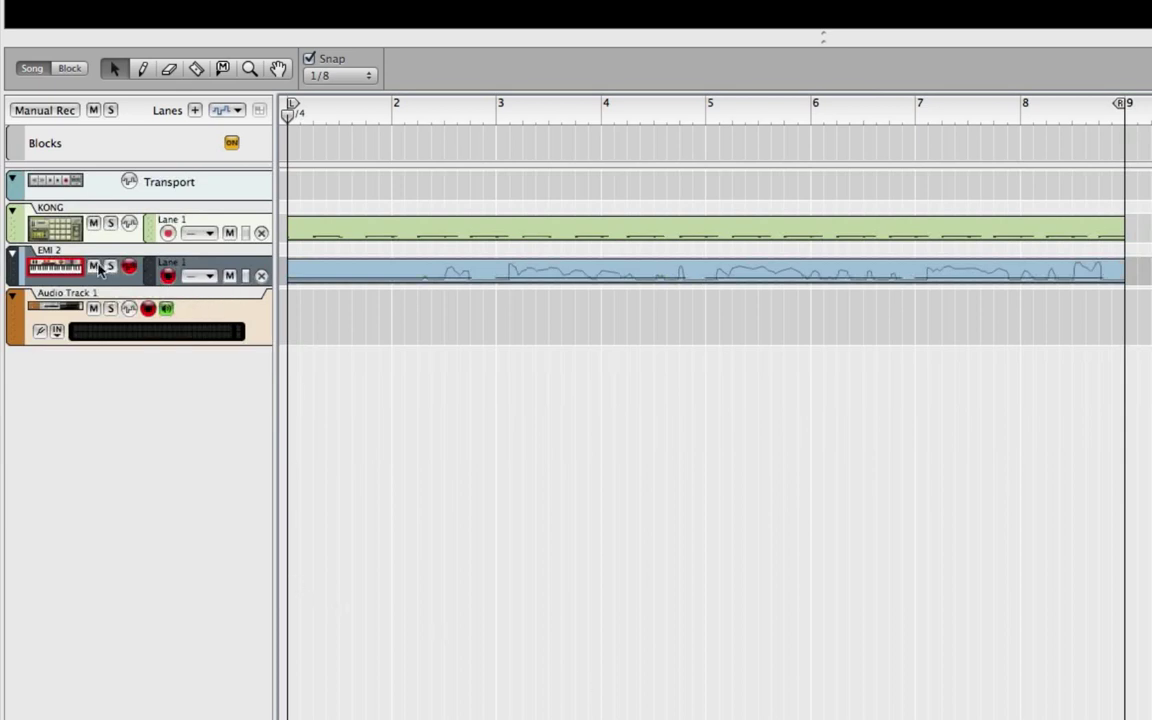
pyautogui.press('super+Return')
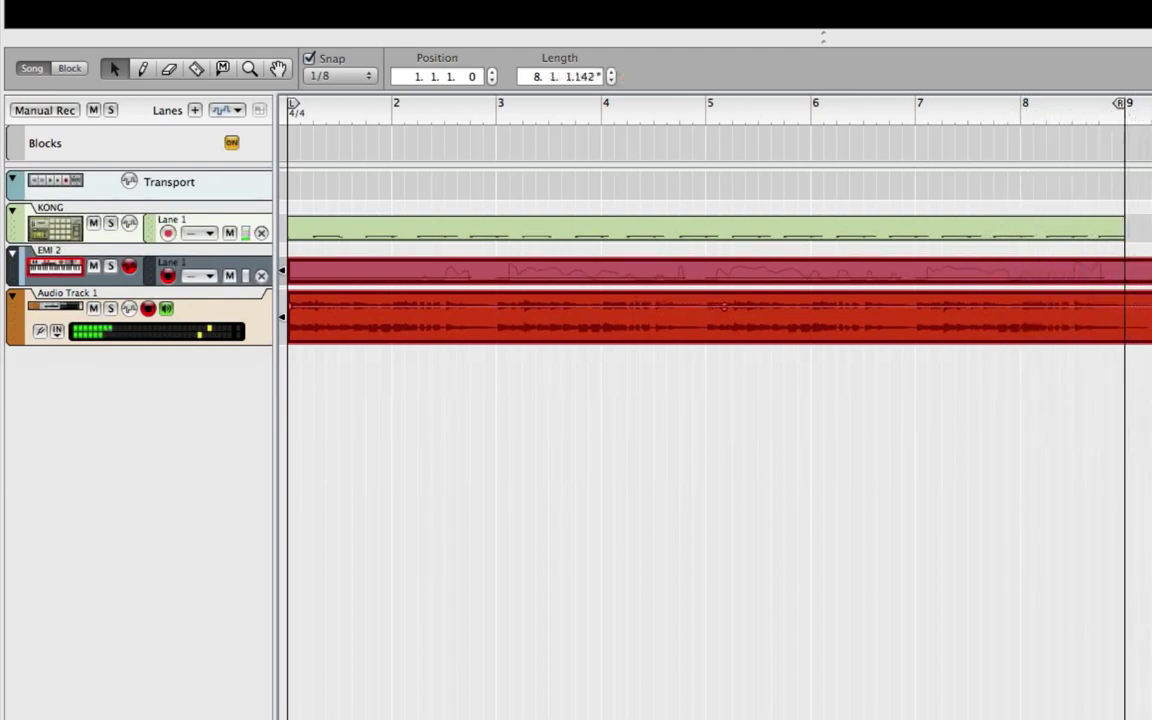
pyautogui.press('space')
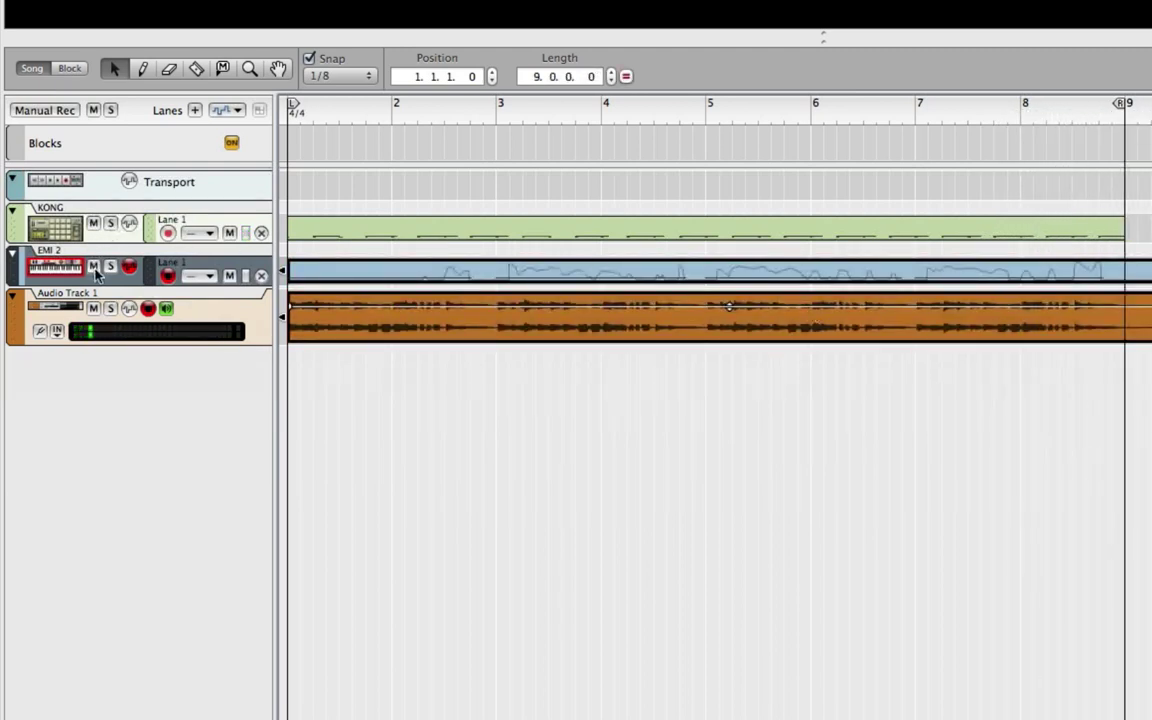
# - Mute the EMI 2 track and play back the recorded audio from bar 1
pyautogui.click(93, 266)
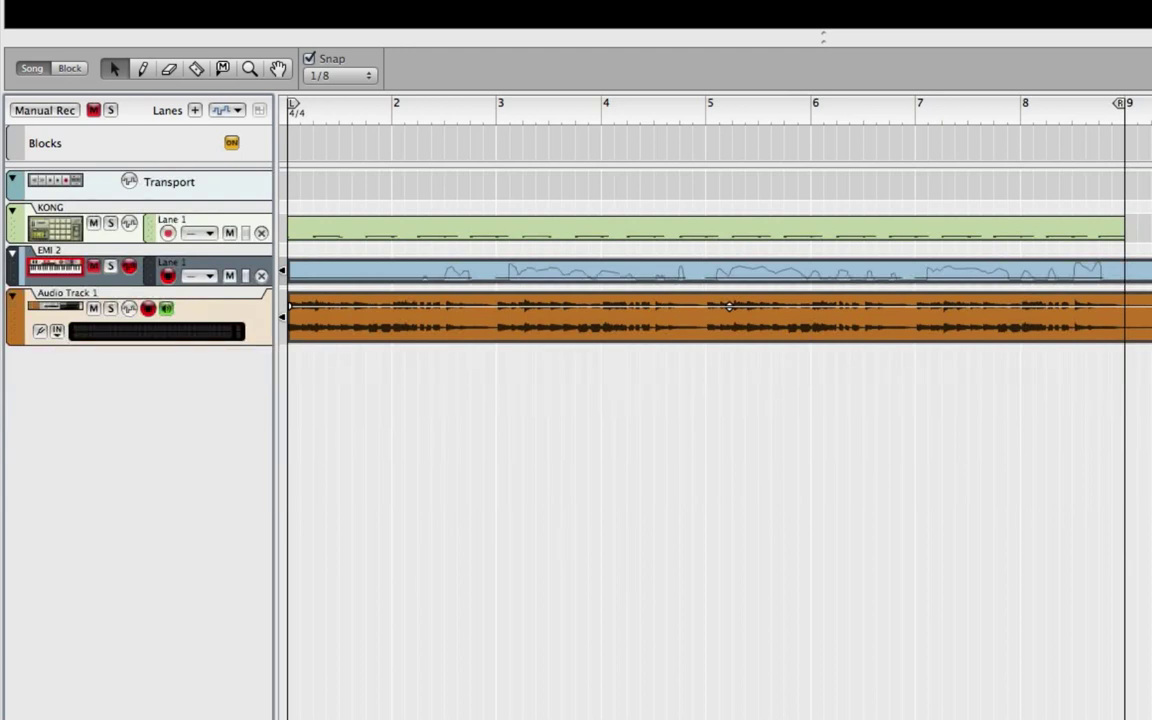
pyautogui.press('Home')
pyautogui.press('space')
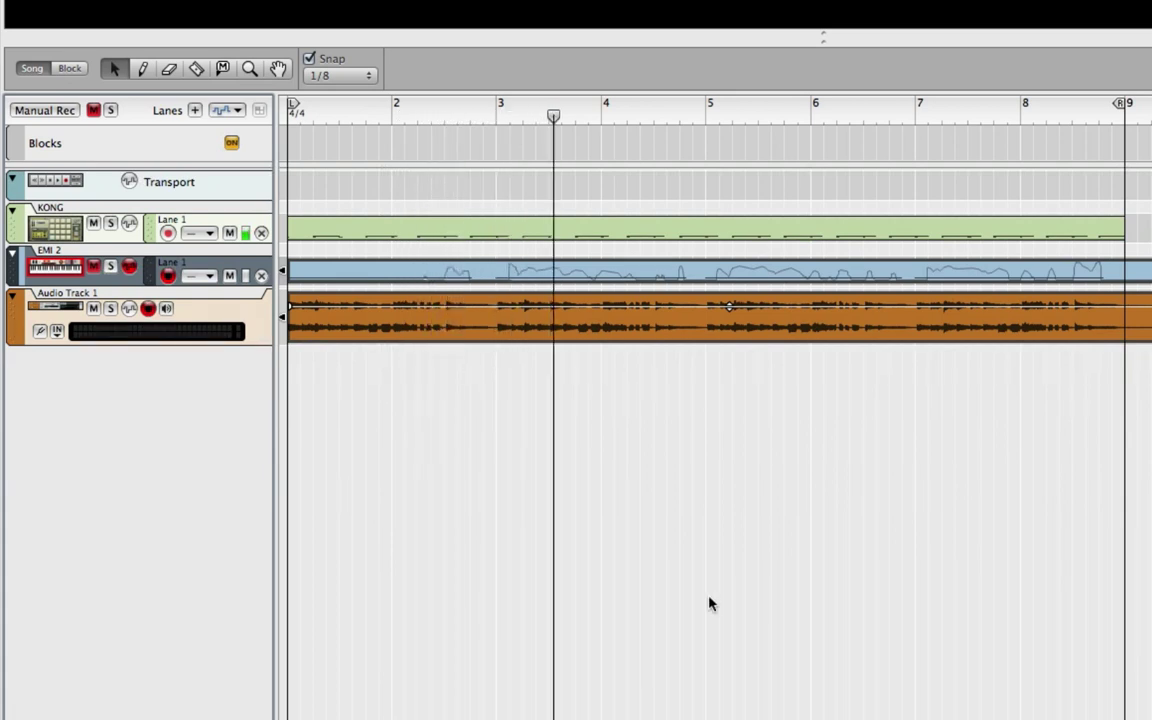
# - Look over the device rack with F6, then the mixer with F5
pyautogui.press('F6')
pyautogui.press('F5')
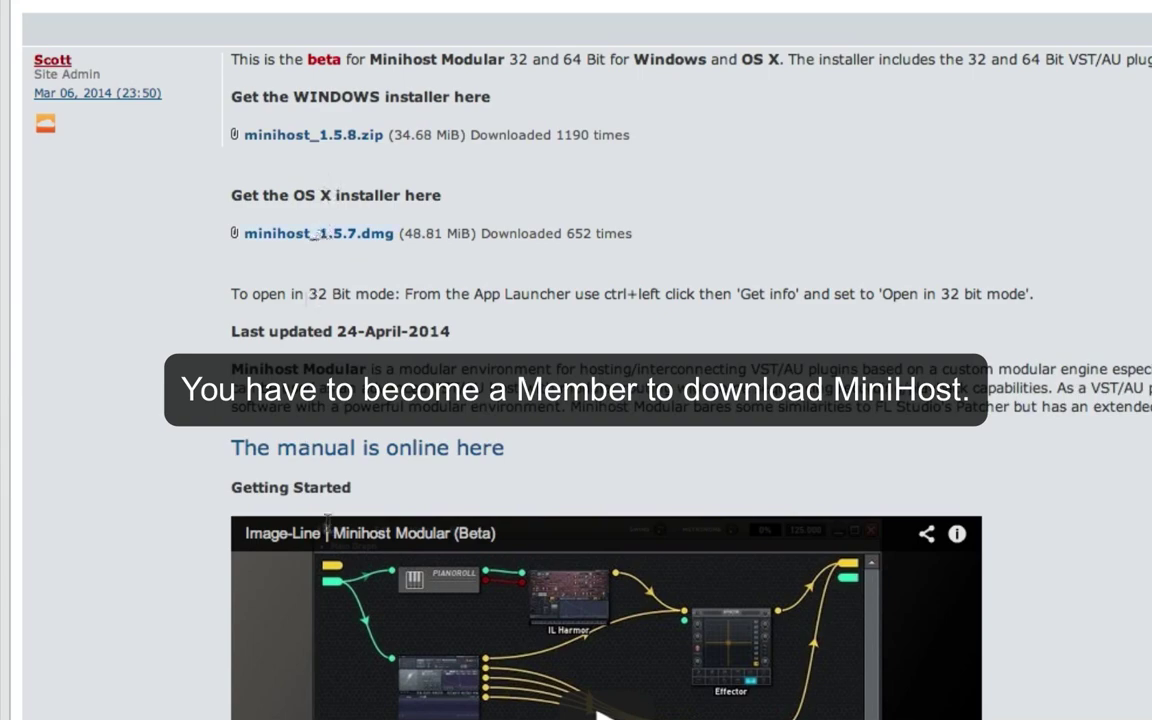
pyautogui.scroll(-10, 663, 437)
pyautogui.scroll(-8, 663, 437)
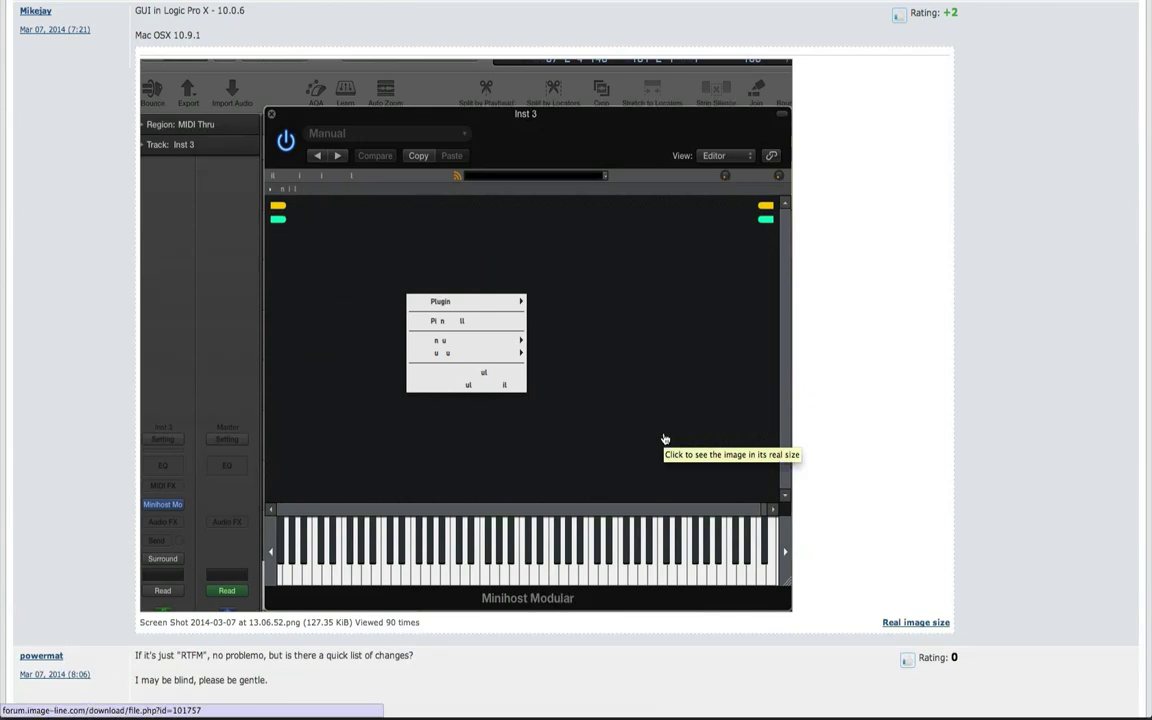
pyautogui.scroll(5, 663, 437)
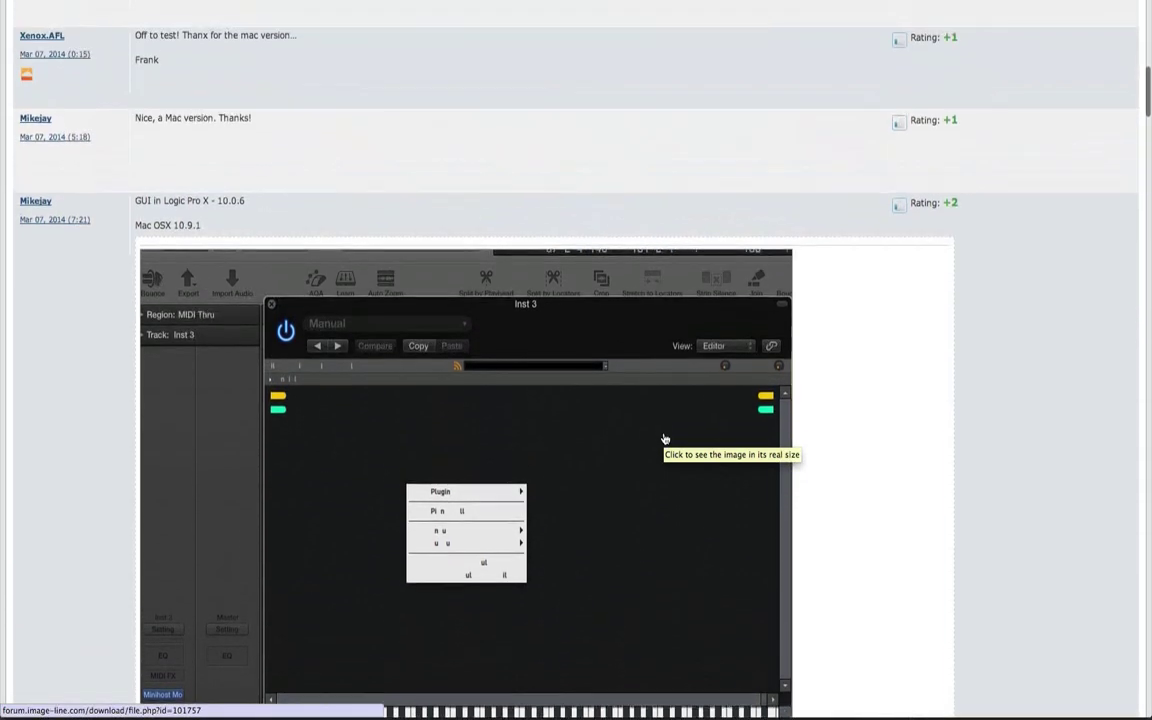
pyautogui.scroll(1, 663, 437)
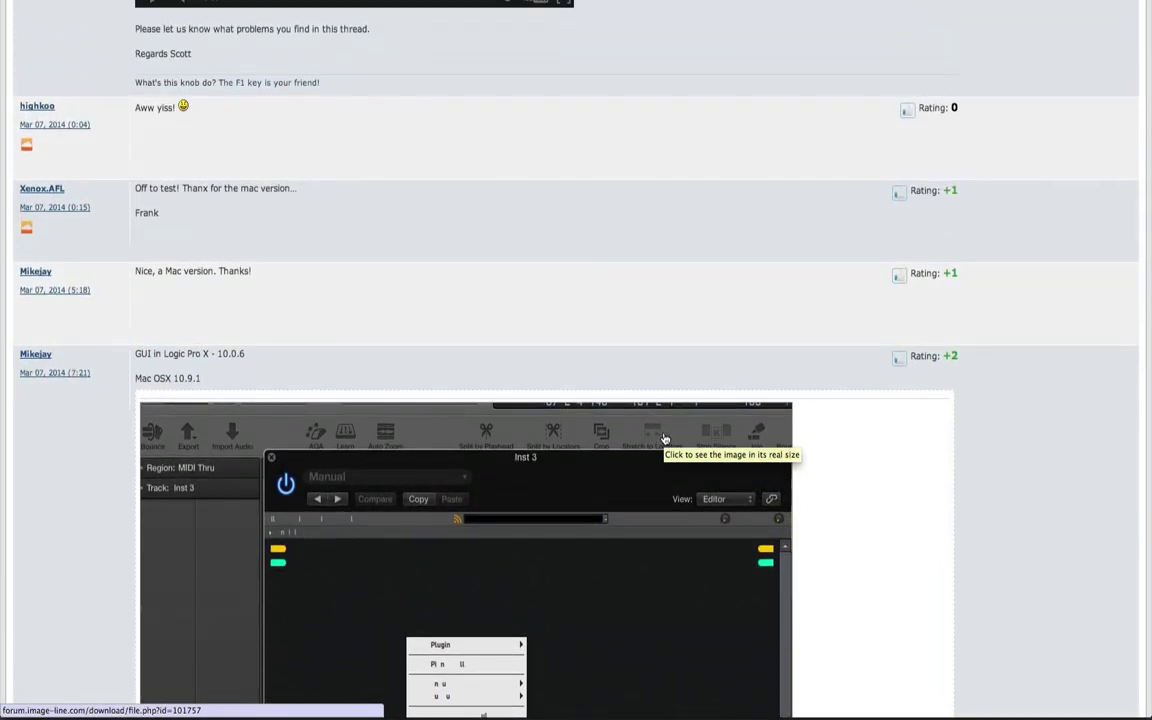
pyautogui.scroll(2, 663, 437)
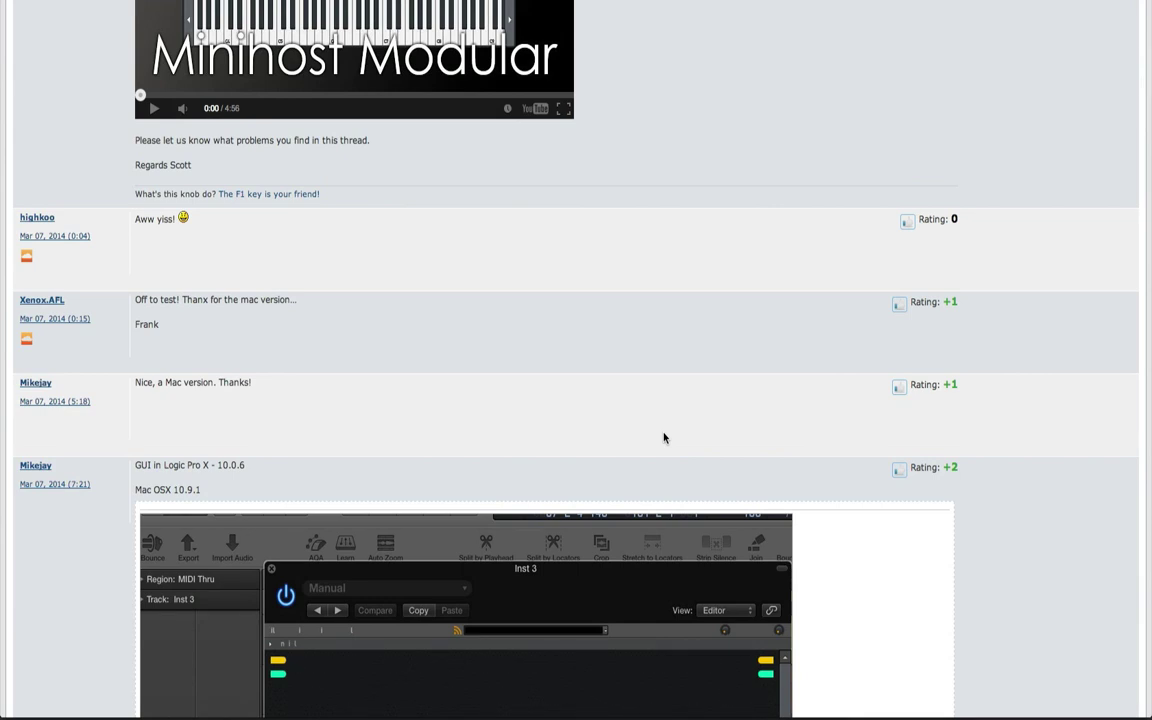
pyautogui.scroll(-3, 663, 438)
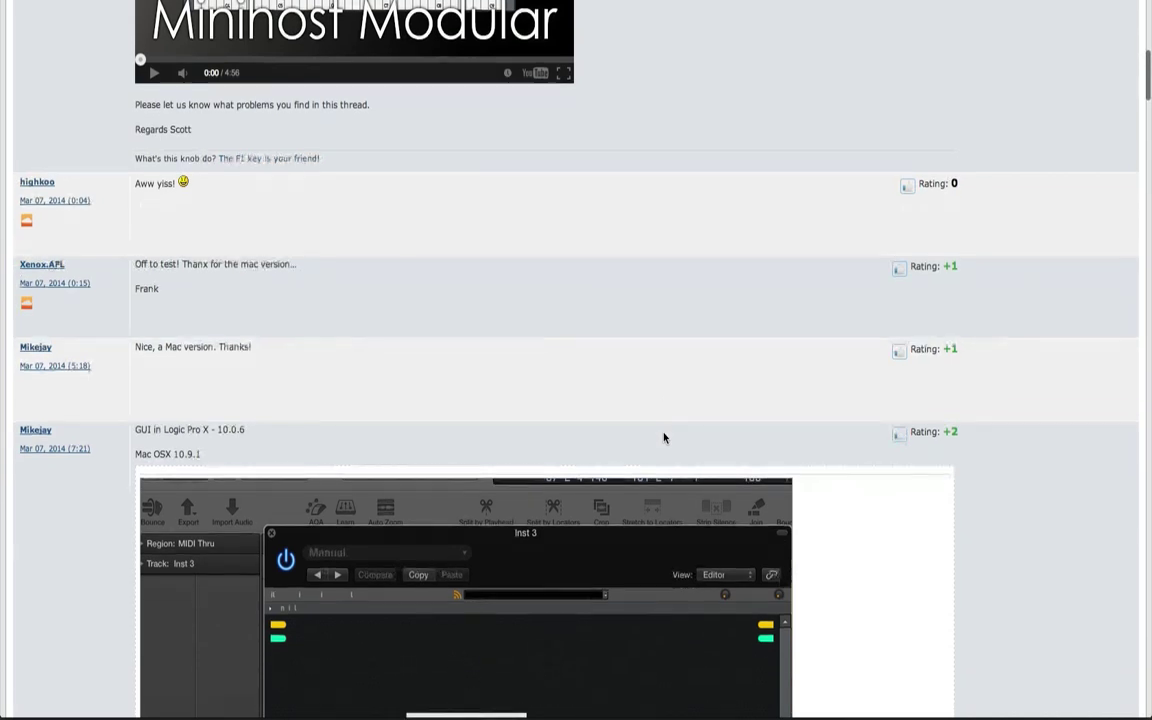
pyautogui.scroll(5, 663, 438)
pyautogui.scroll(1, 663, 438)
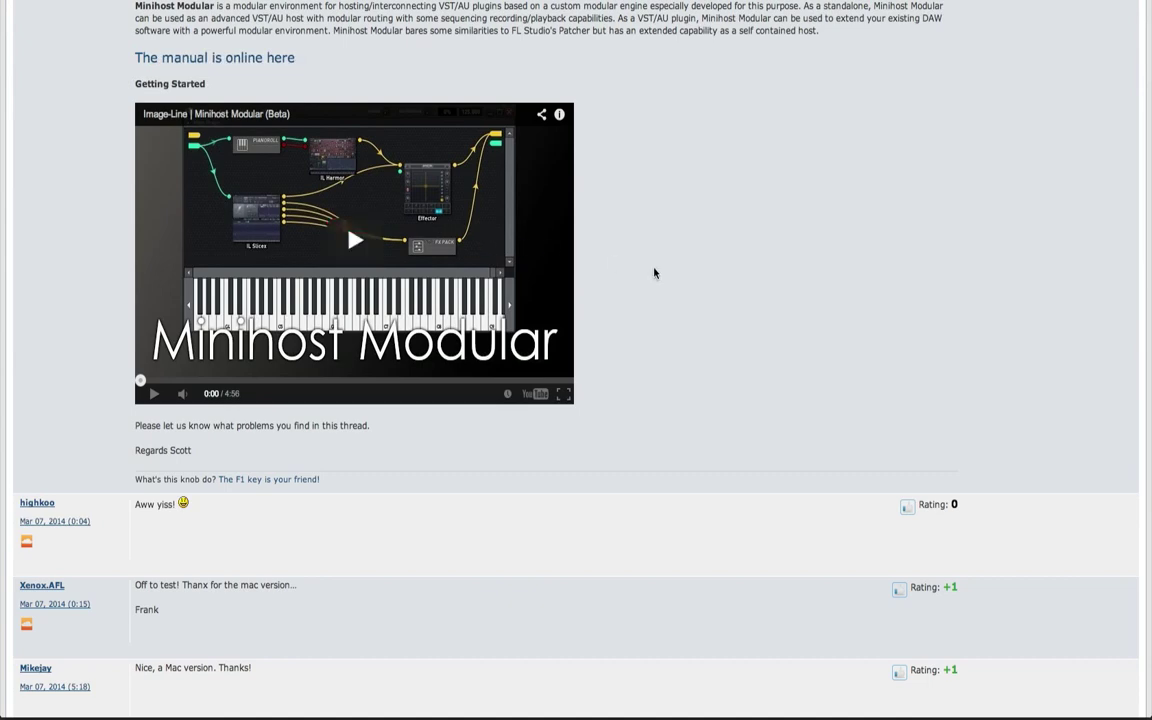
pyautogui.scroll(-8, 655, 273)
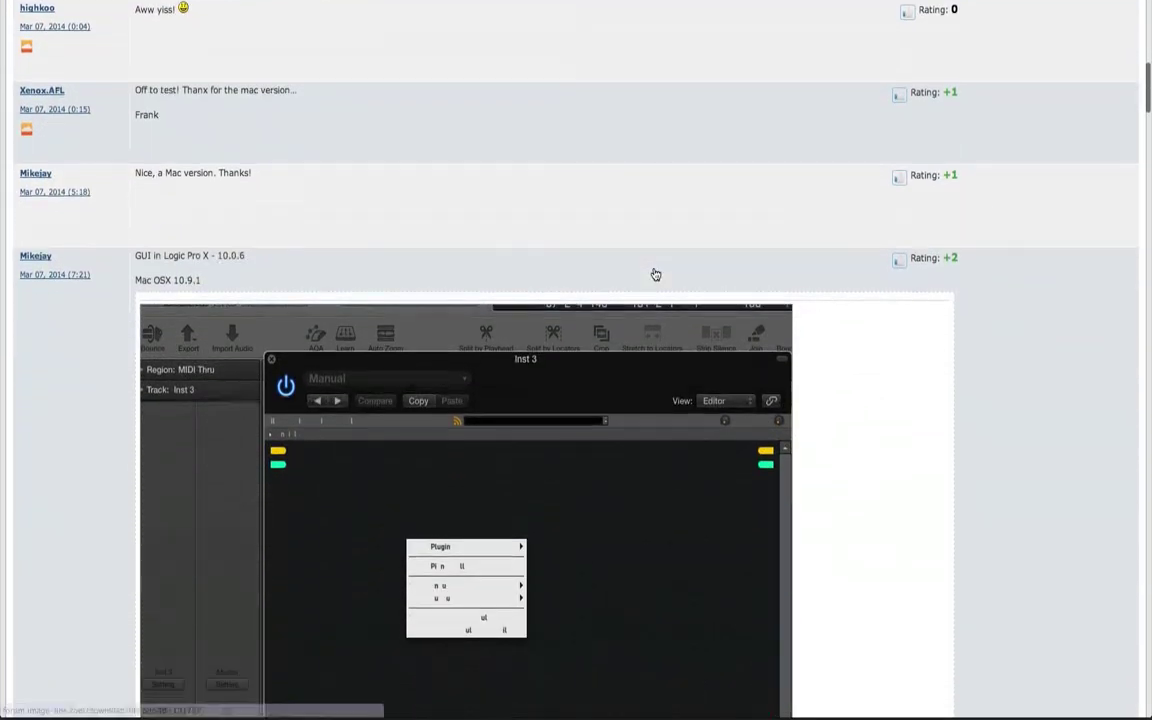
pyautogui.scroll(-15, 655, 273)
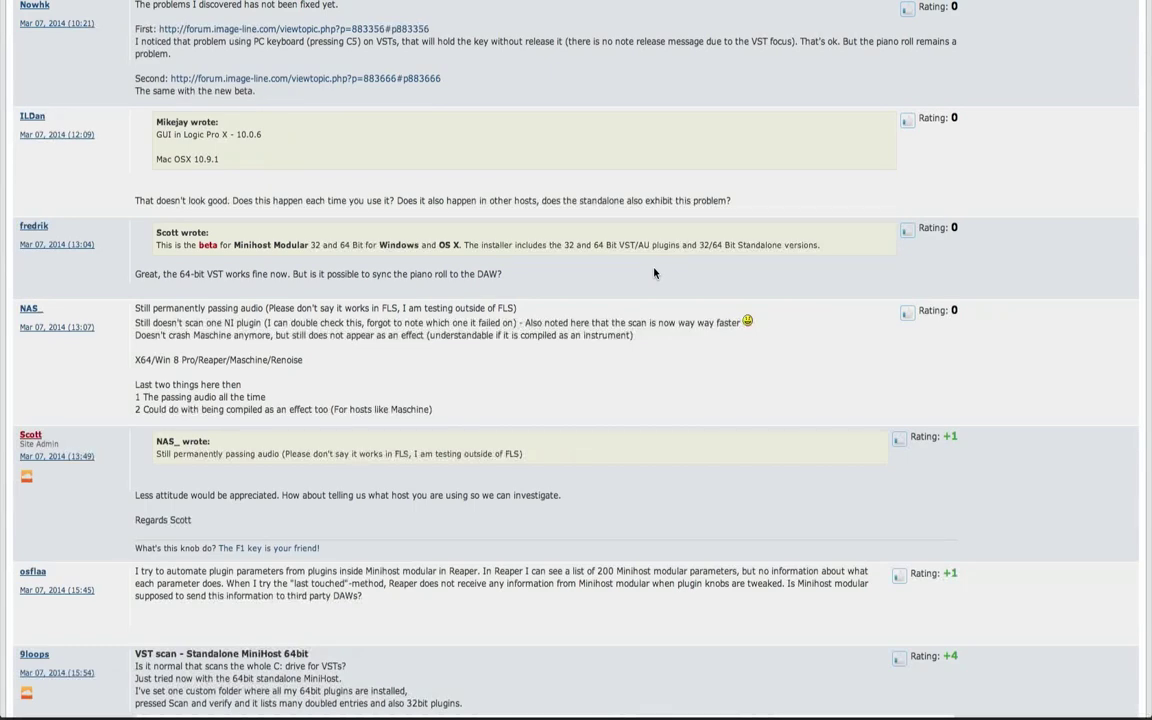
pyautogui.scroll(6, 655, 273)
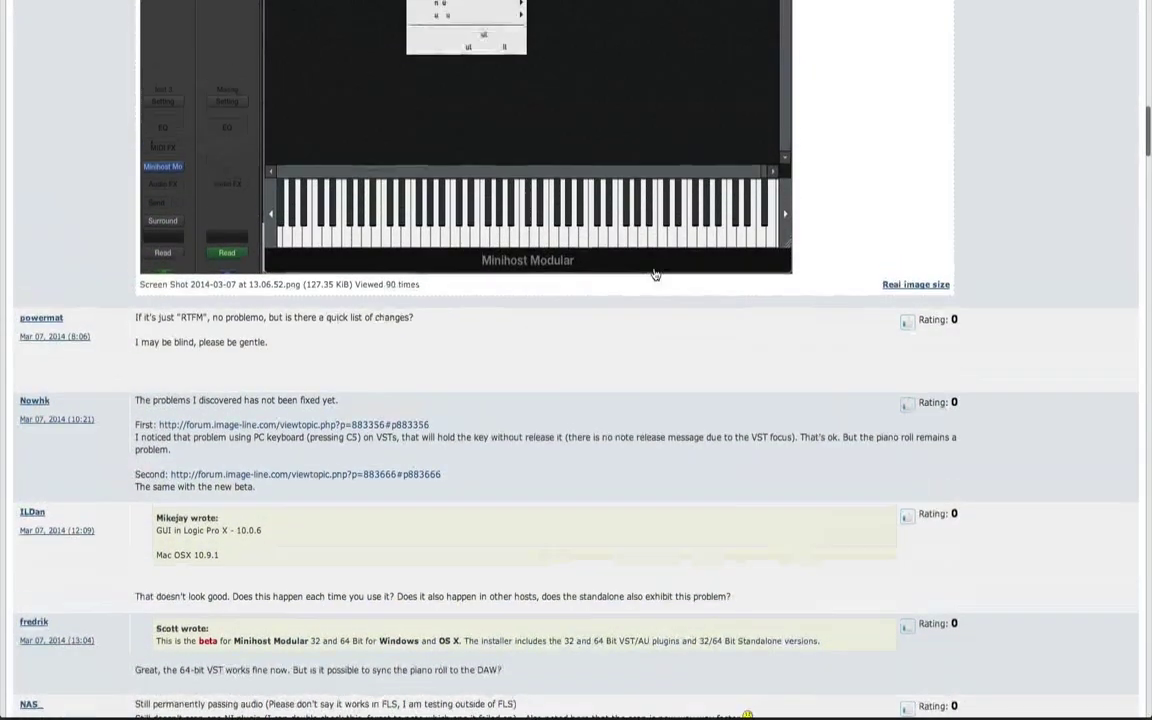
pyautogui.scroll(3, 847, 247)
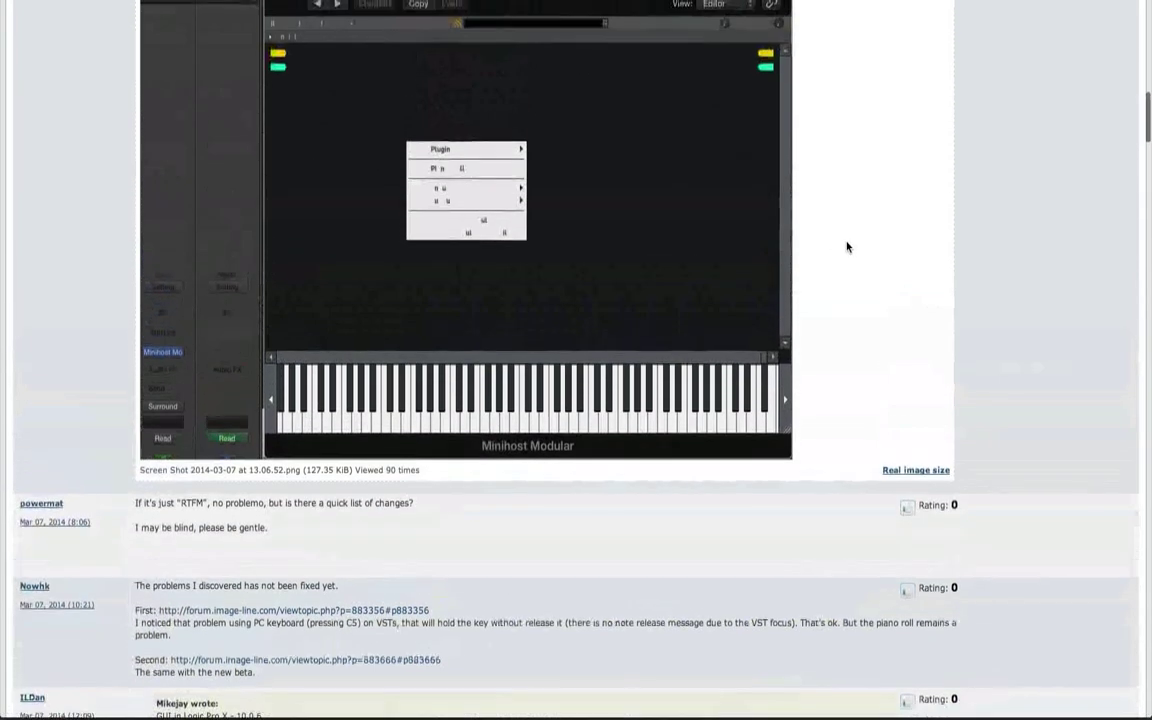
pyautogui.scroll(1, 875, 252)
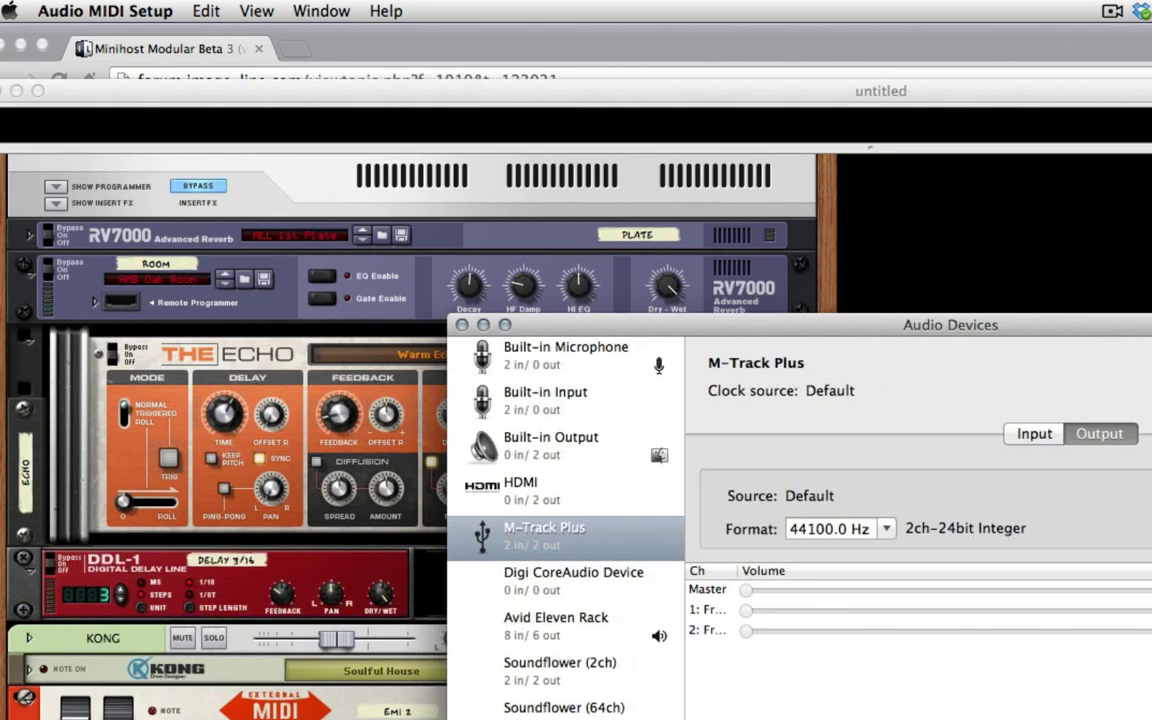
# - Show the MIDI Studio window and inspect the Virtual Port device's properties
pyautogui.click(322, 11)
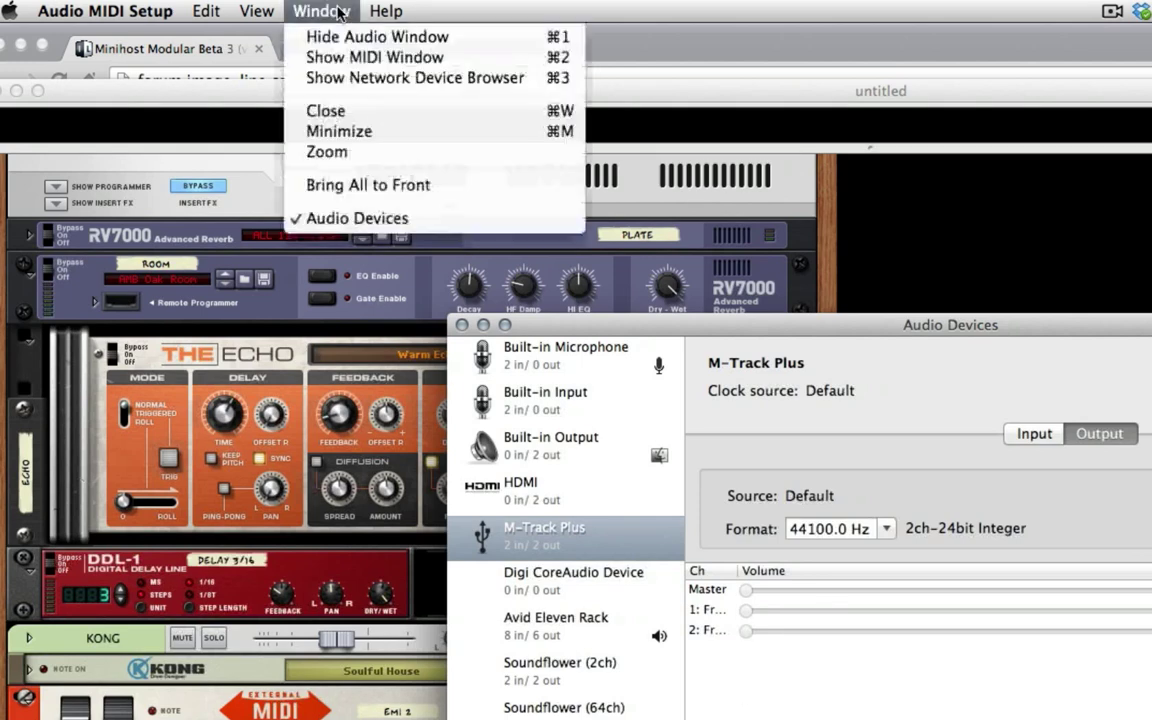
pyautogui.click(340, 60)
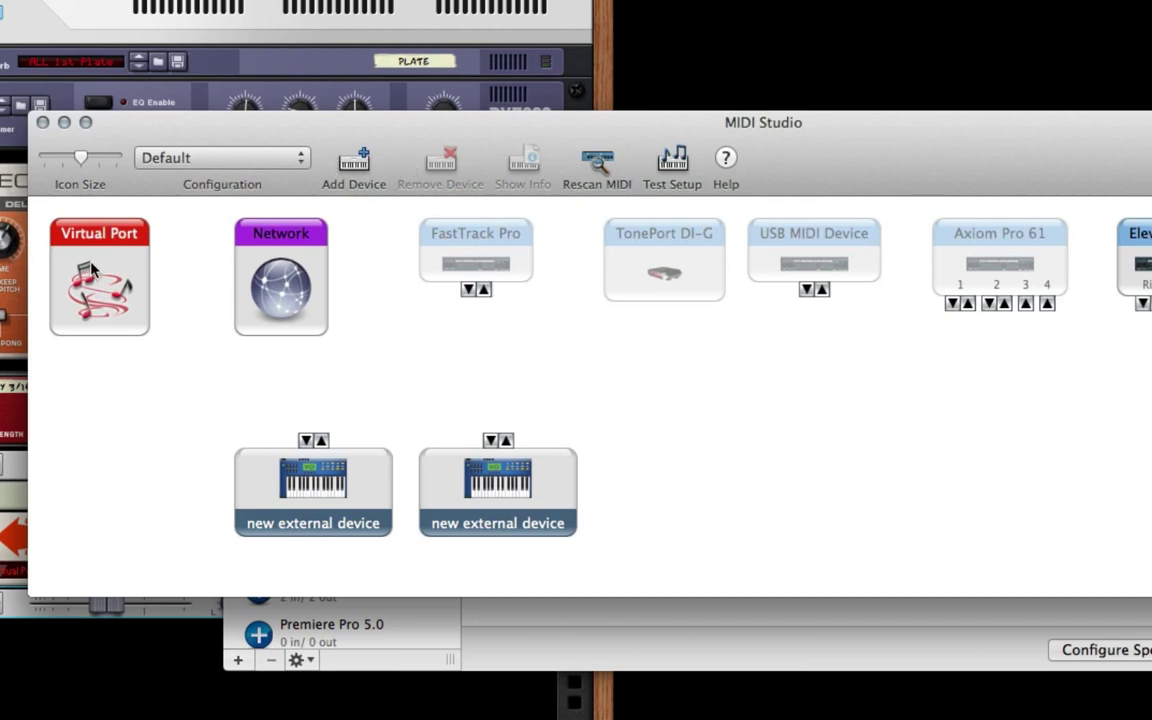
pyautogui.doubleClick(90, 268)
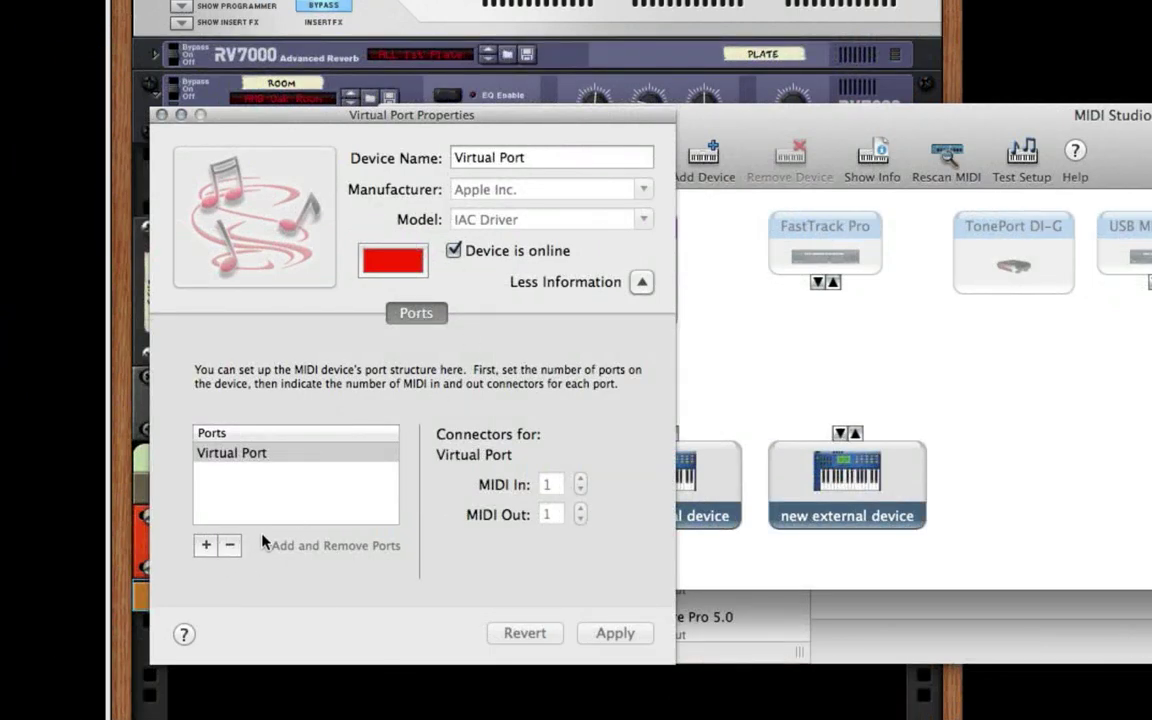
pyautogui.click(161, 116)
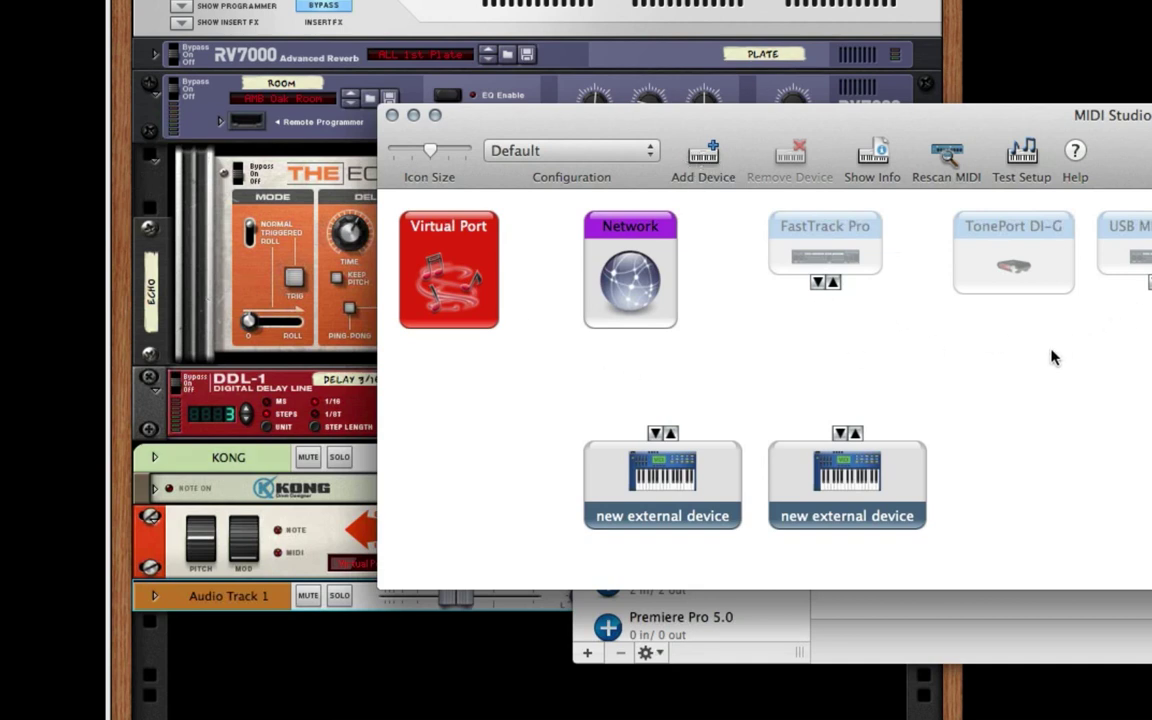
# - Close the MIDI Studio and Audio Devices windows
pyautogui.click(391, 115)
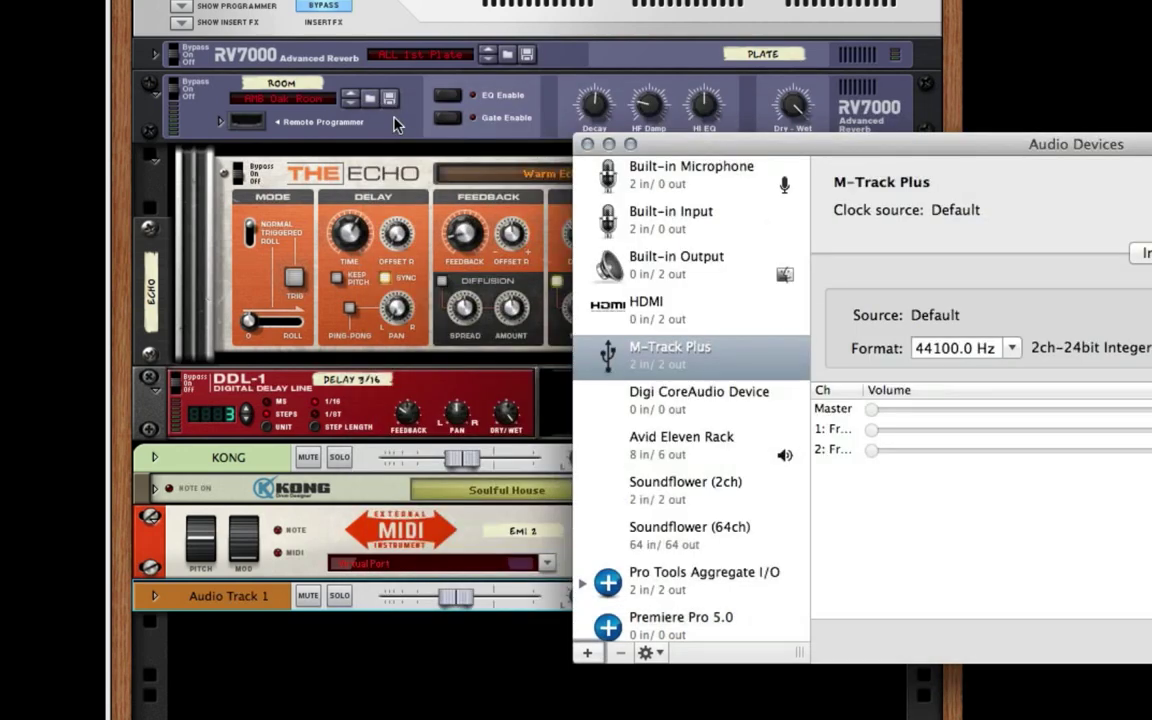
pyautogui.click(587, 145)
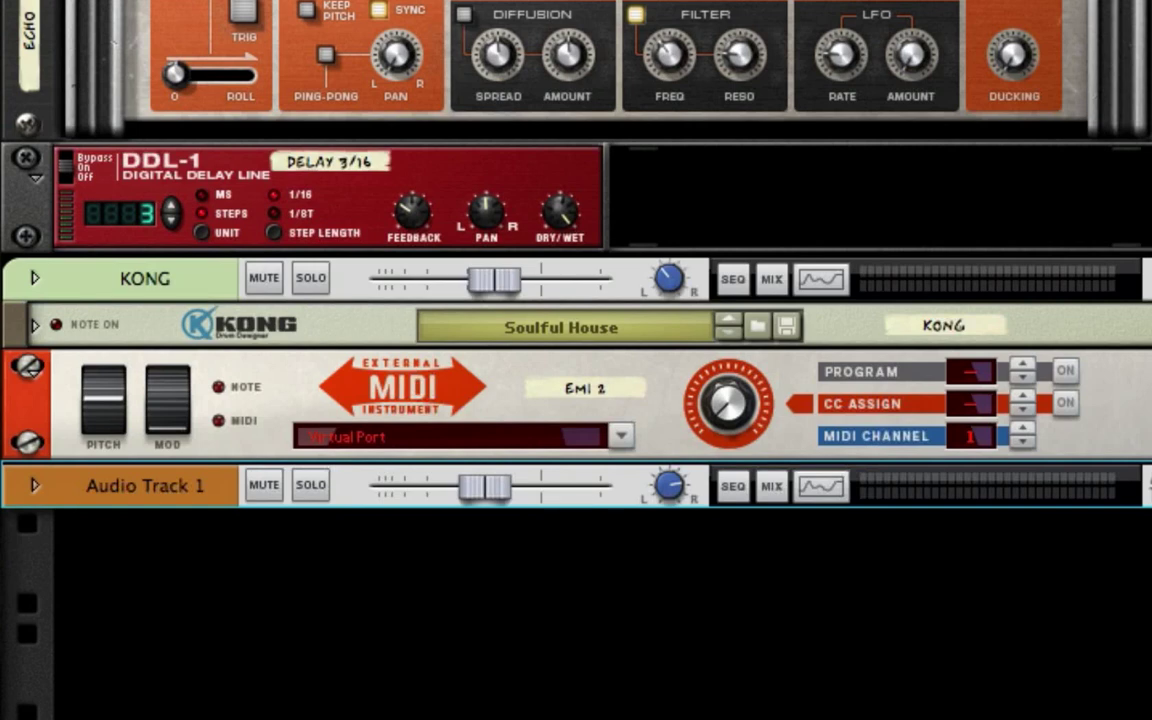
# - Keep EMI 2's output port on Virtual Port and reset Audio Track 1's level to 0.00 dB
pyautogui.click(400, 444)
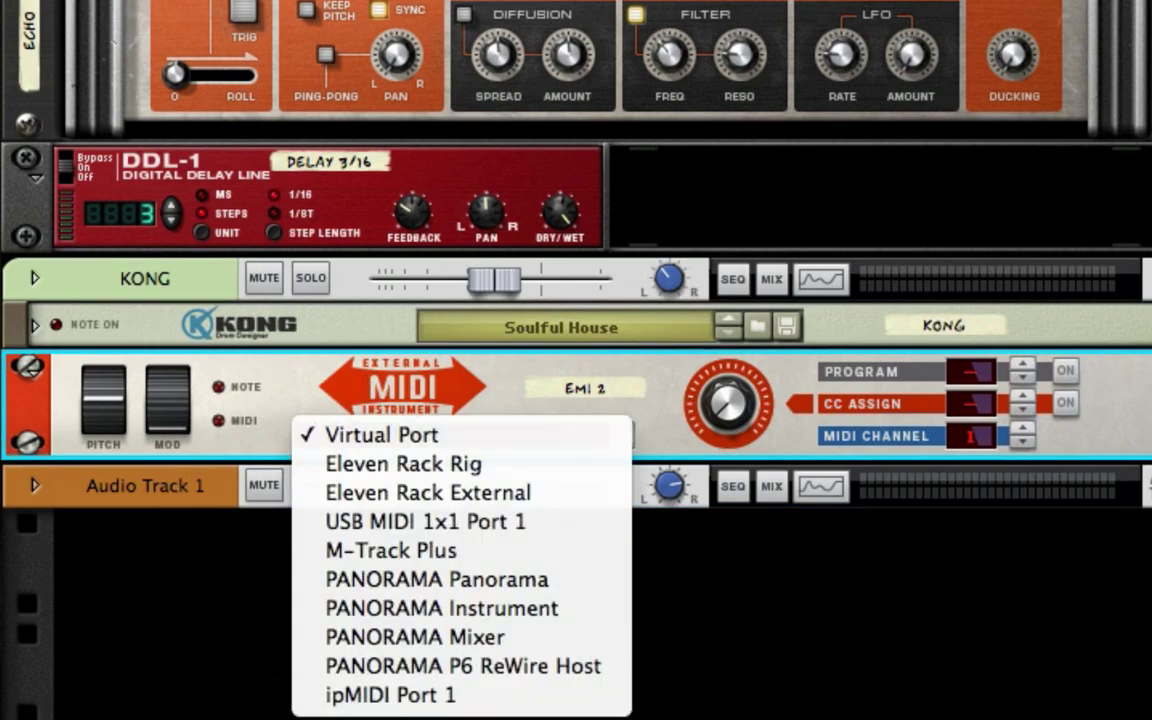
pyautogui.click(387, 442)
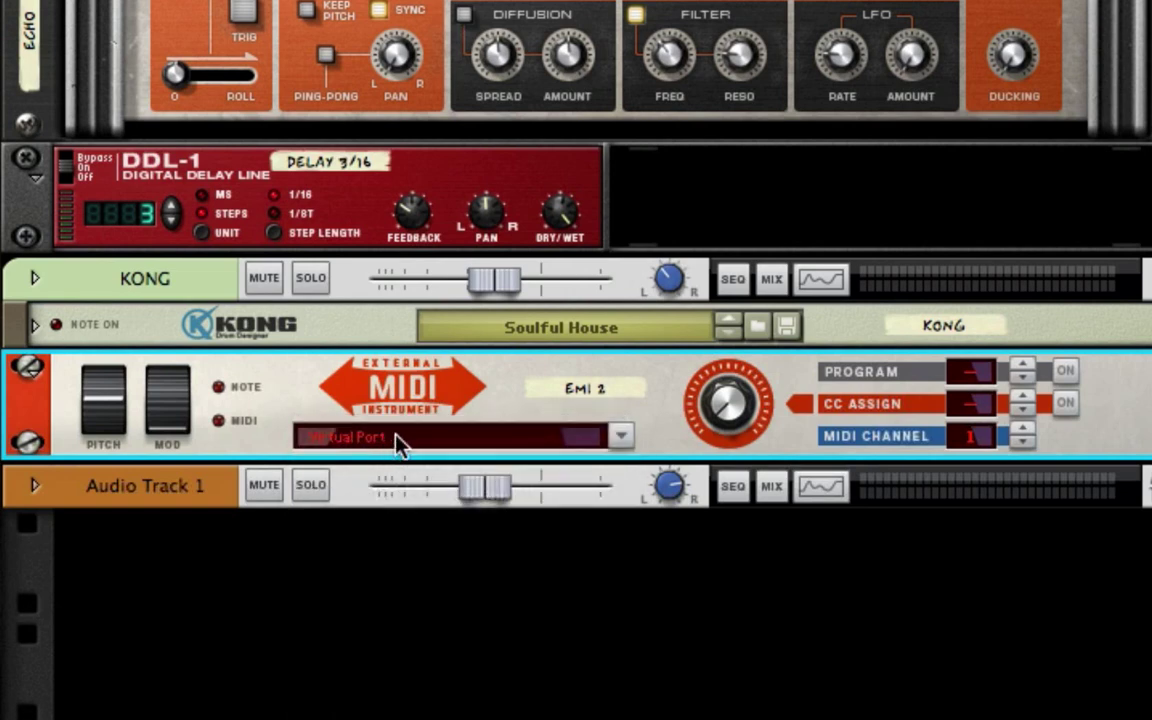
pyautogui.click(372, 503)
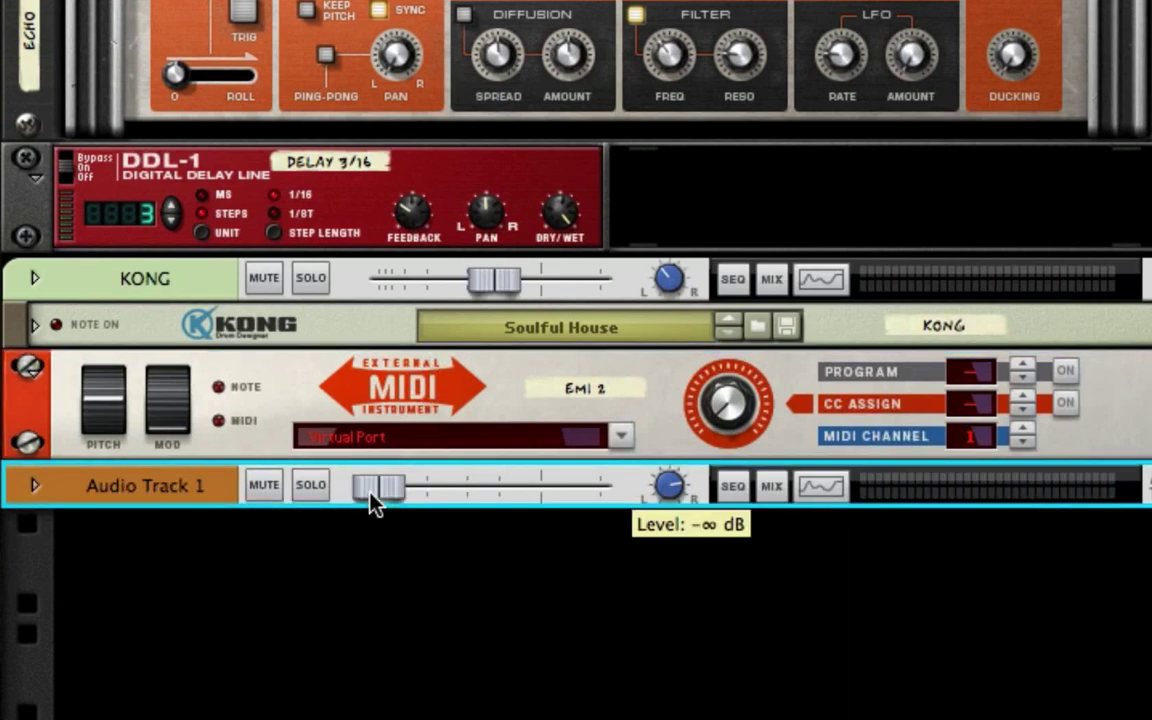
pyautogui.moveTo(372, 503); pyautogui.dragTo(422, 503)
pyautogui.keyDown('super'); pyautogui.click(422, 503); pyautogui.keyUp('super')
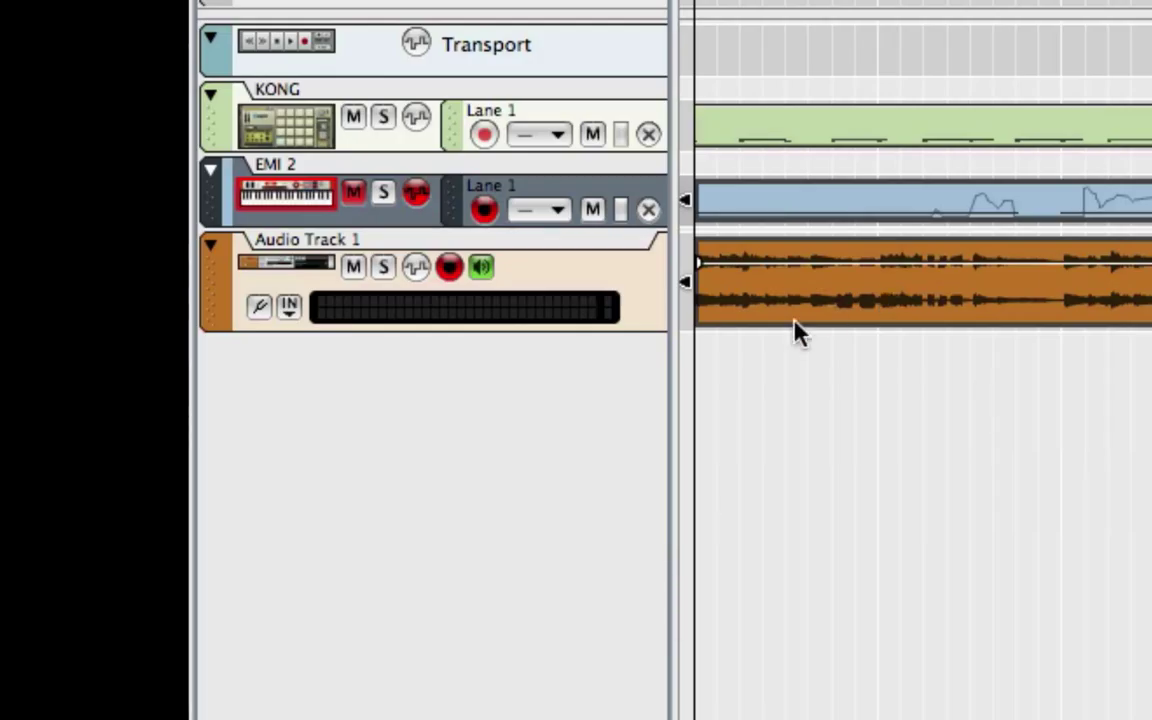
# - Set Audio Track 1's input to Input 5 + Input 6, disarm recording and enable monitoring
pyautogui.click(287, 308)
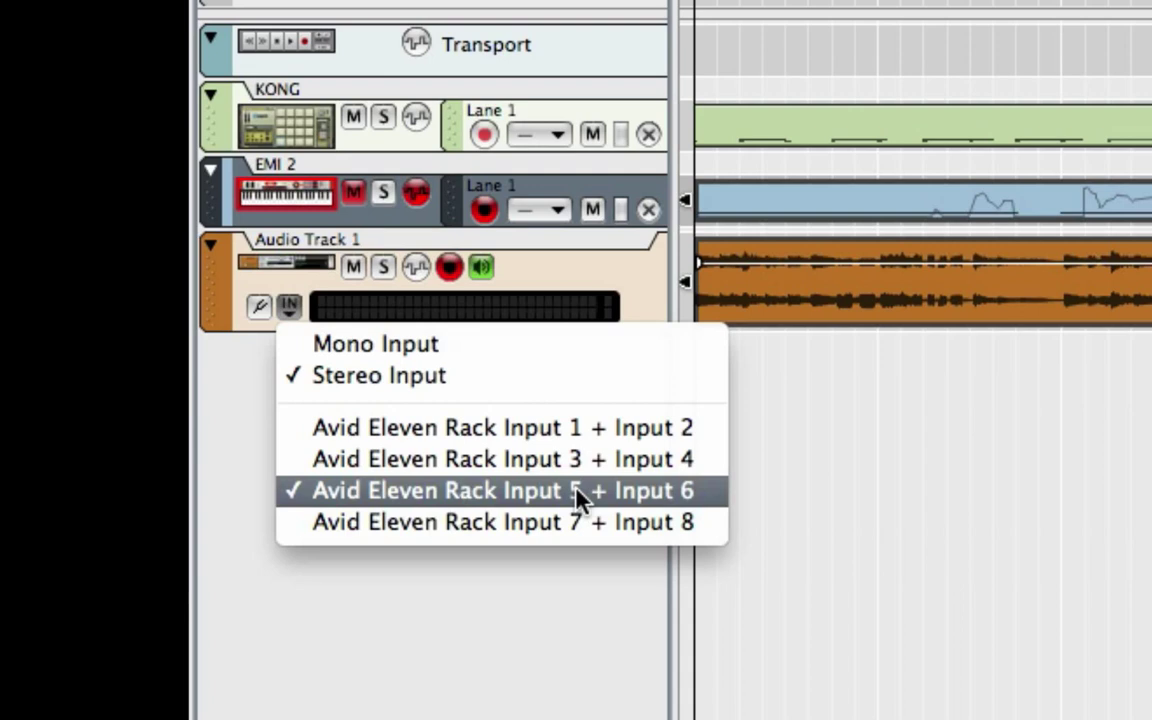
pyautogui.click(582, 500)
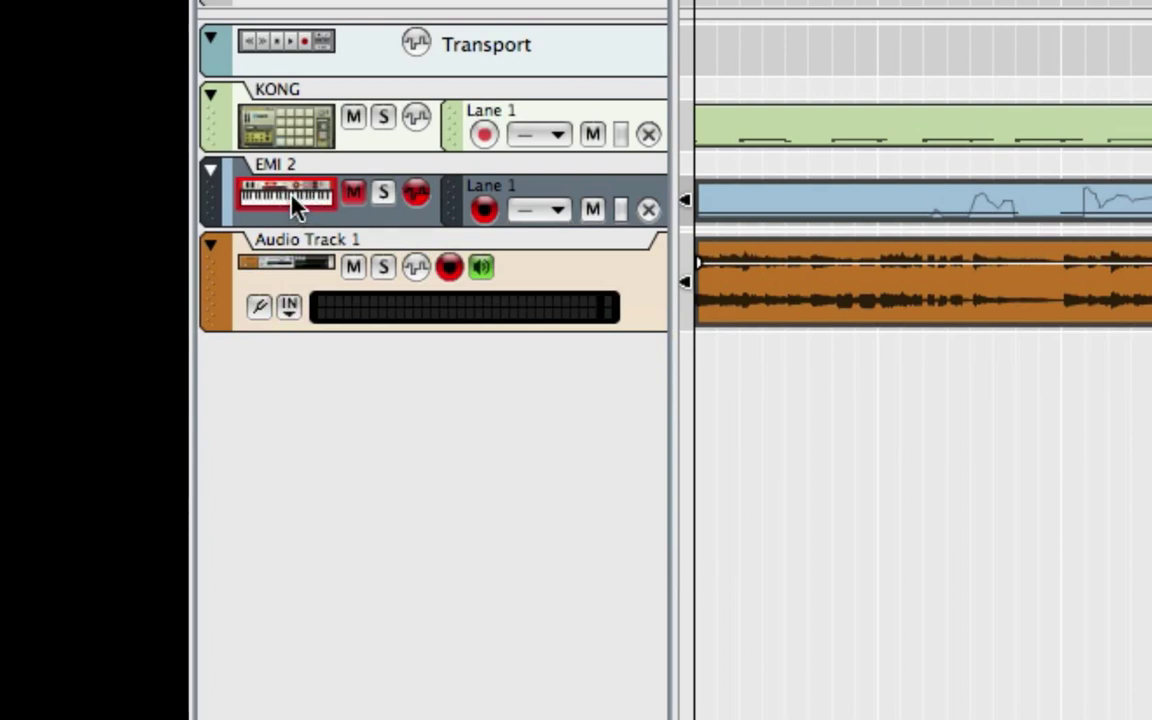
pyautogui.click(451, 268)
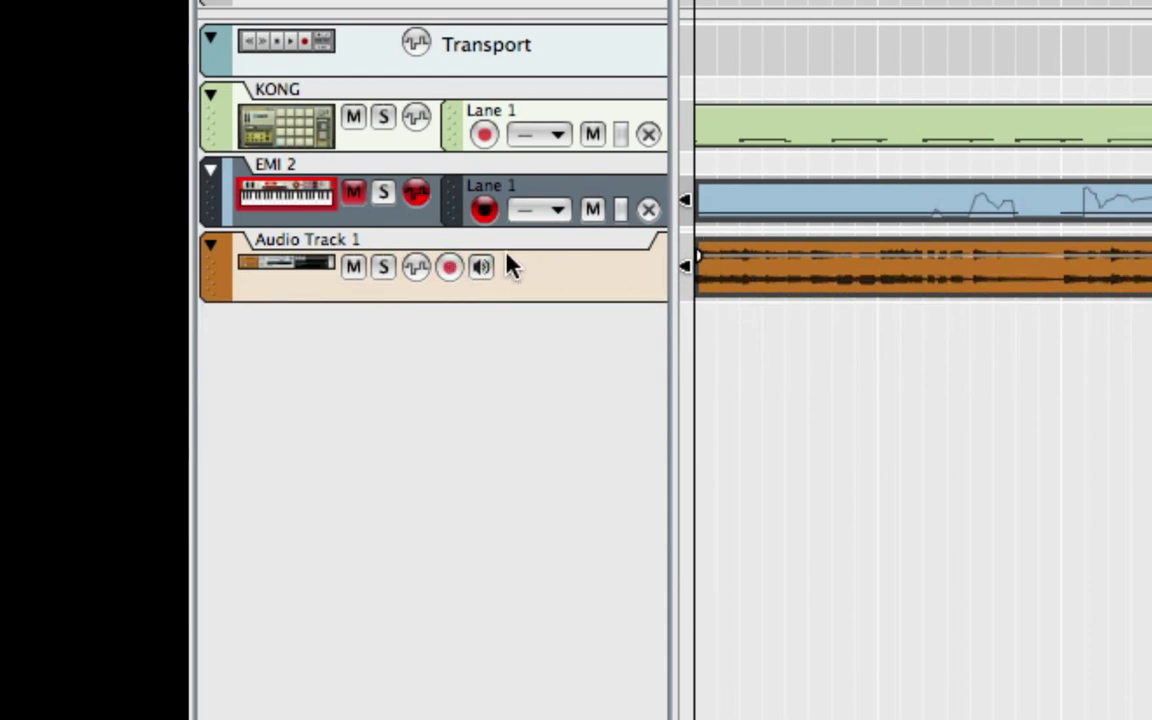
pyautogui.click(485, 272)
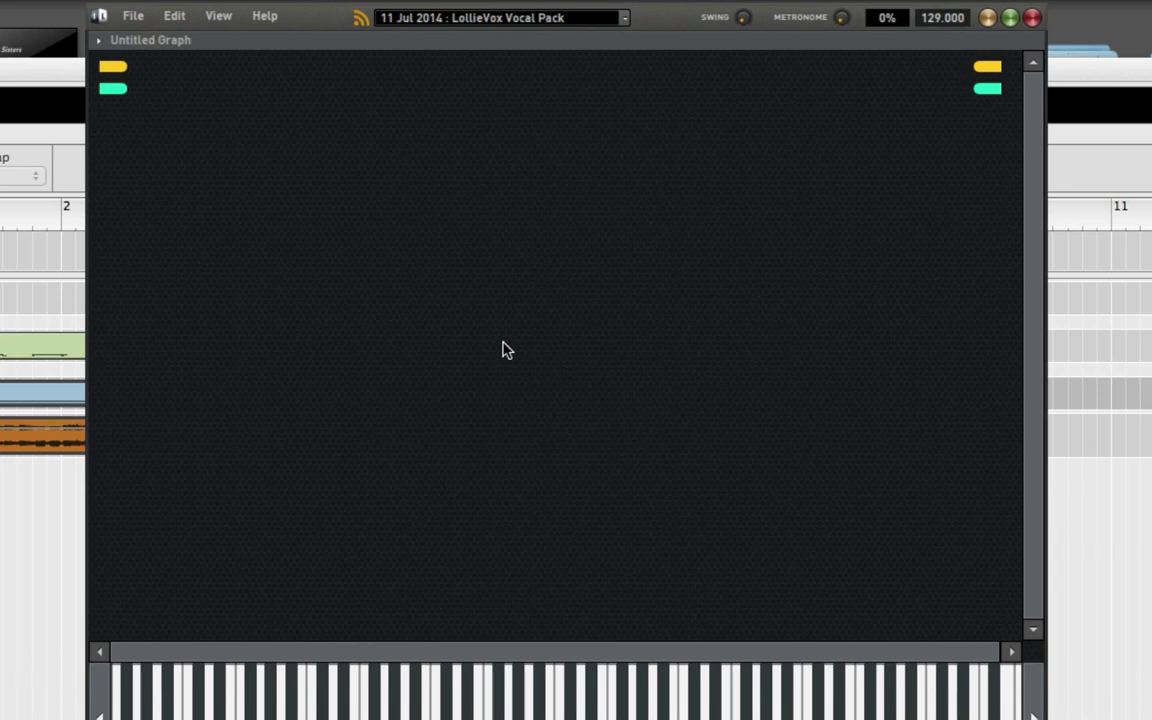
# - In MiniHost Modular's preferences, keep M-Track Plus as the audio output device
pyautogui.click(135, 18)
pyautogui.click(180, 161)
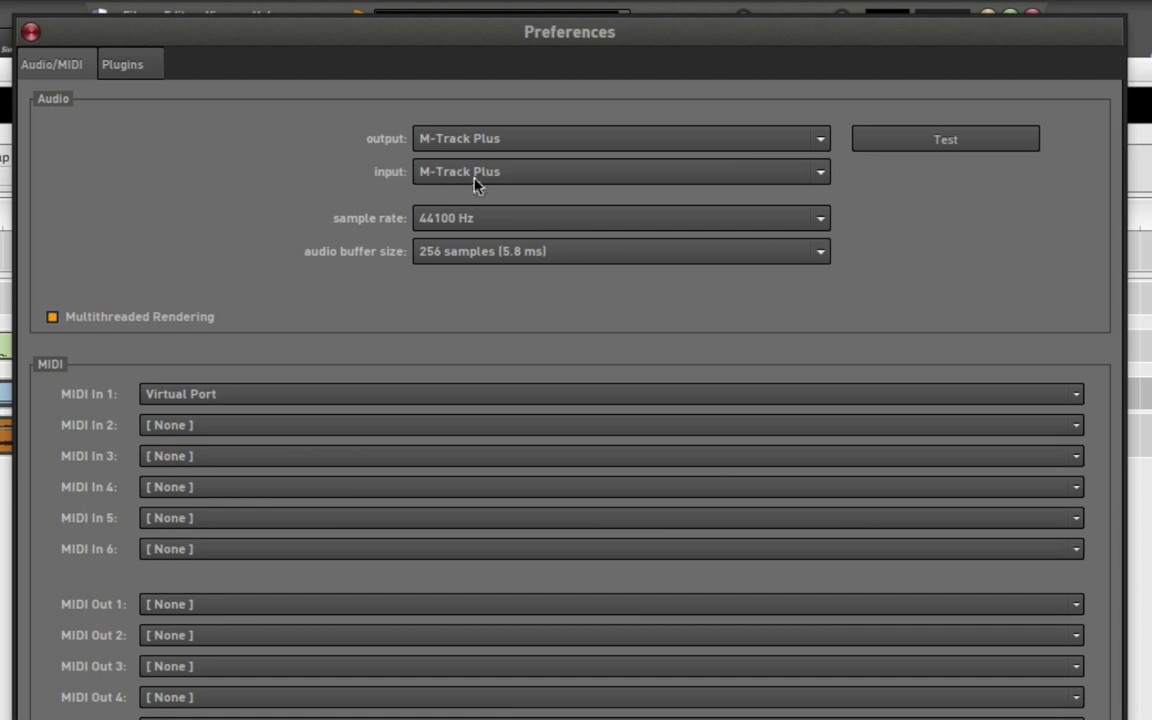
pyautogui.click(826, 143)
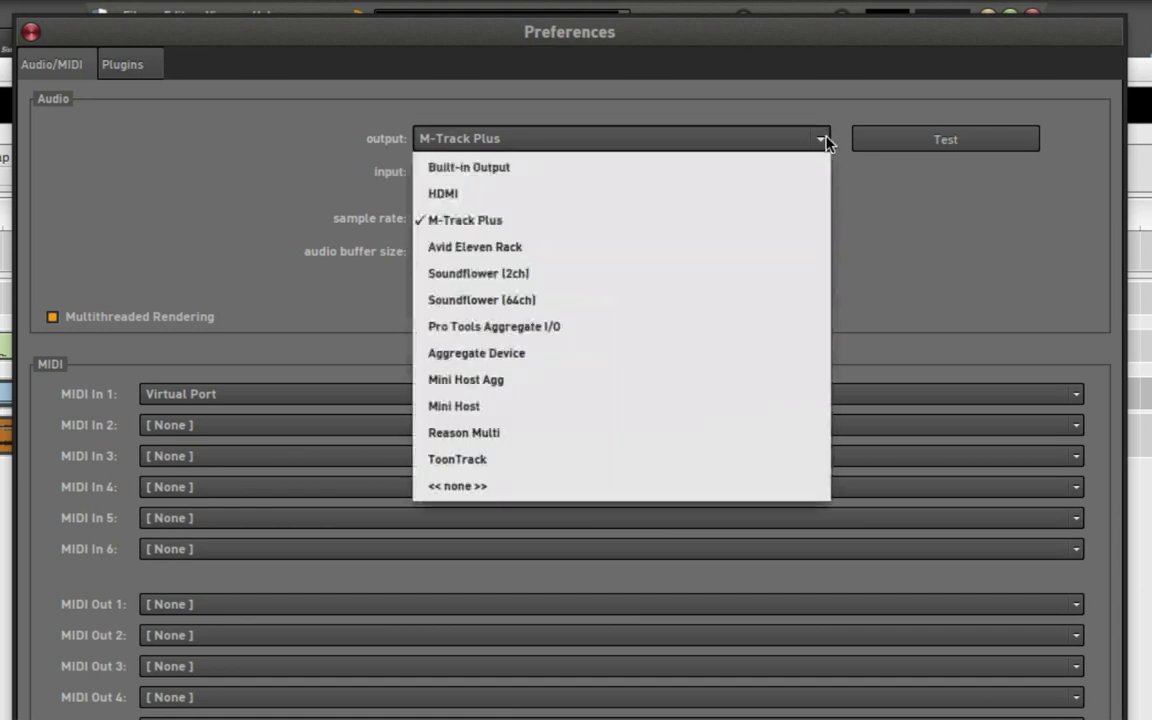
pyautogui.click(439, 222)
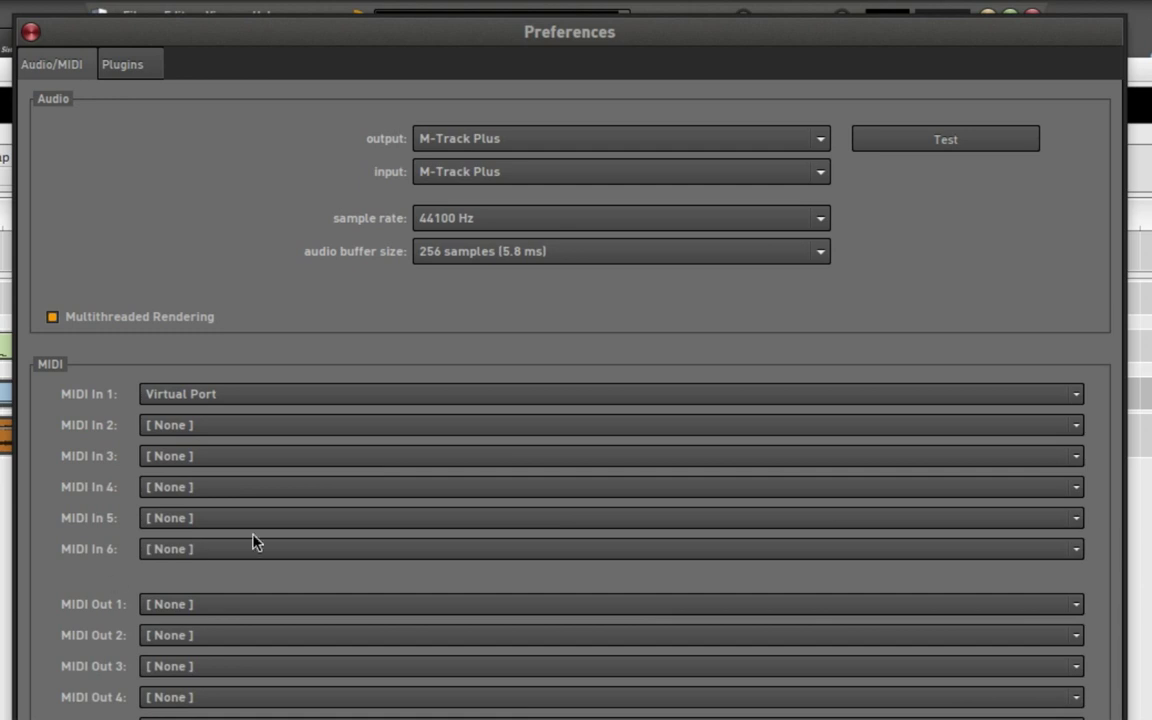
# - Keep MIDI In 1 on Virtual Port, play a test sound, and close the preferences
pyautogui.click(587, 397)
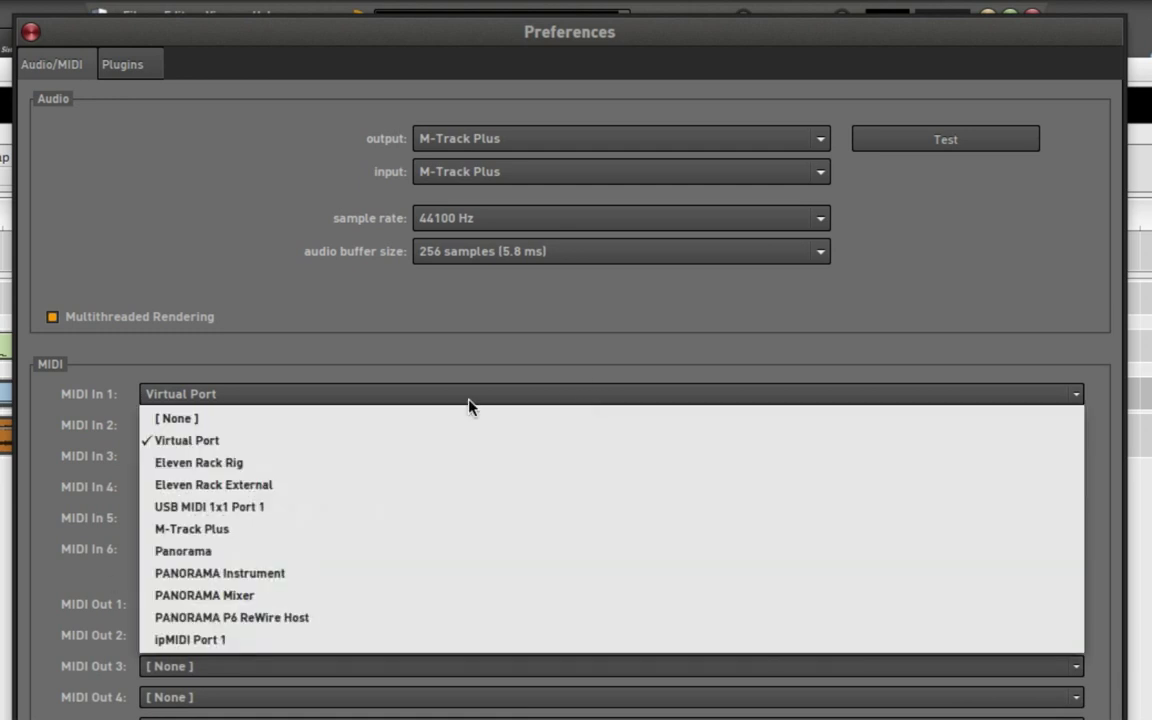
pyautogui.click(217, 447)
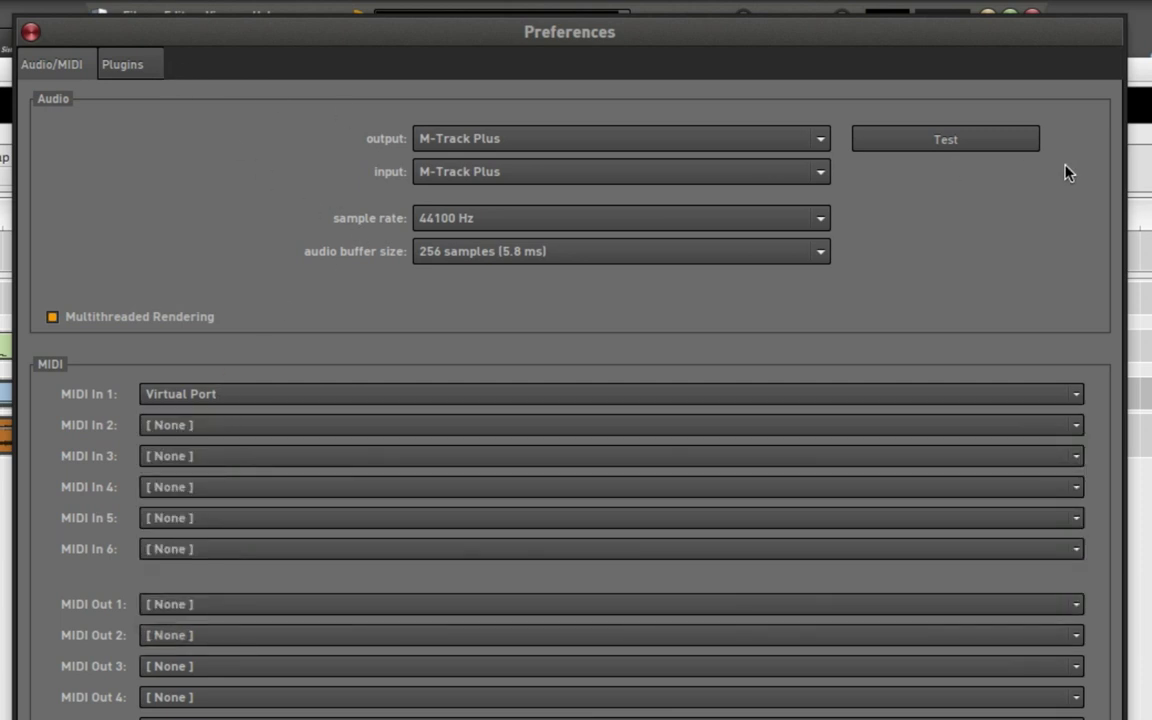
pyautogui.click(957, 143)
pyautogui.click(33, 34)
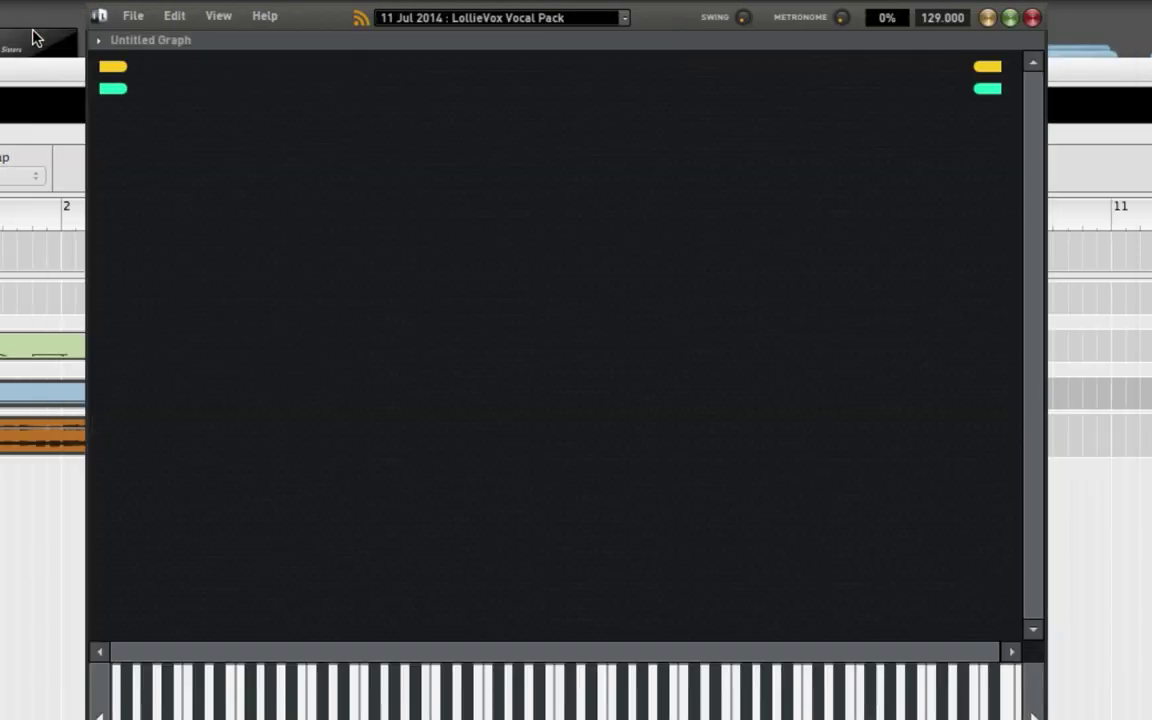
# - Add the Tone2 Electra2 plugin to the MiniHost graph and move its window aside
pyautogui.rightClick(457, 145)
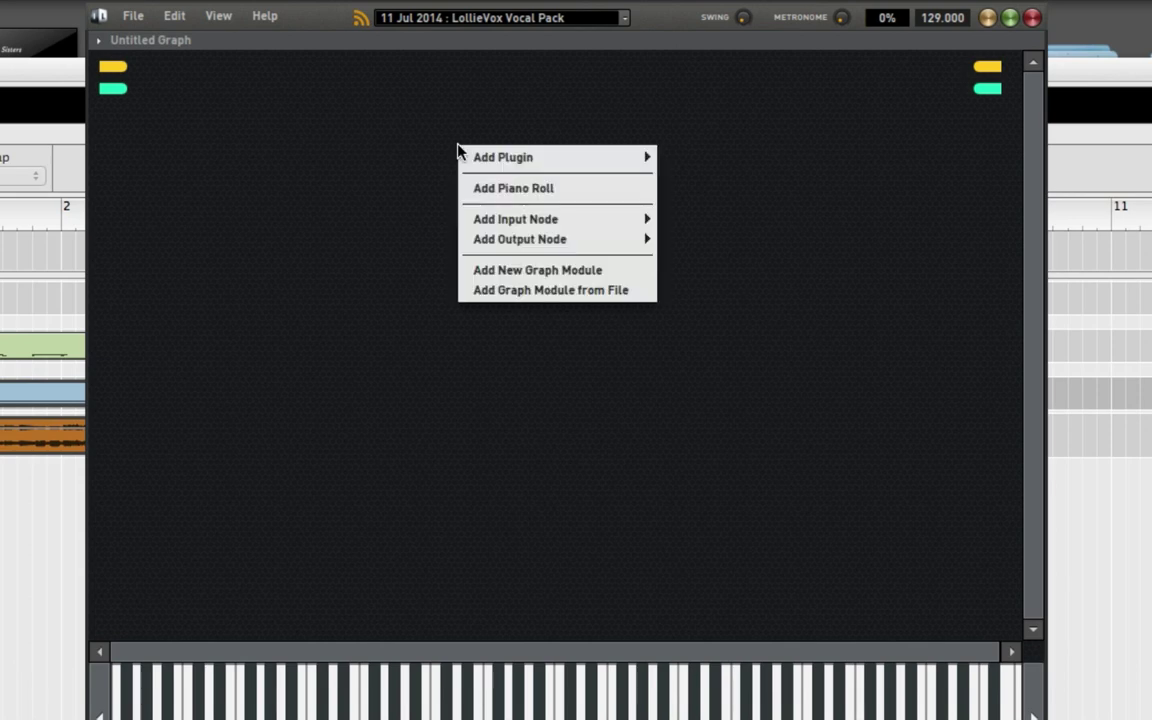
pyautogui.moveTo(497, 164)
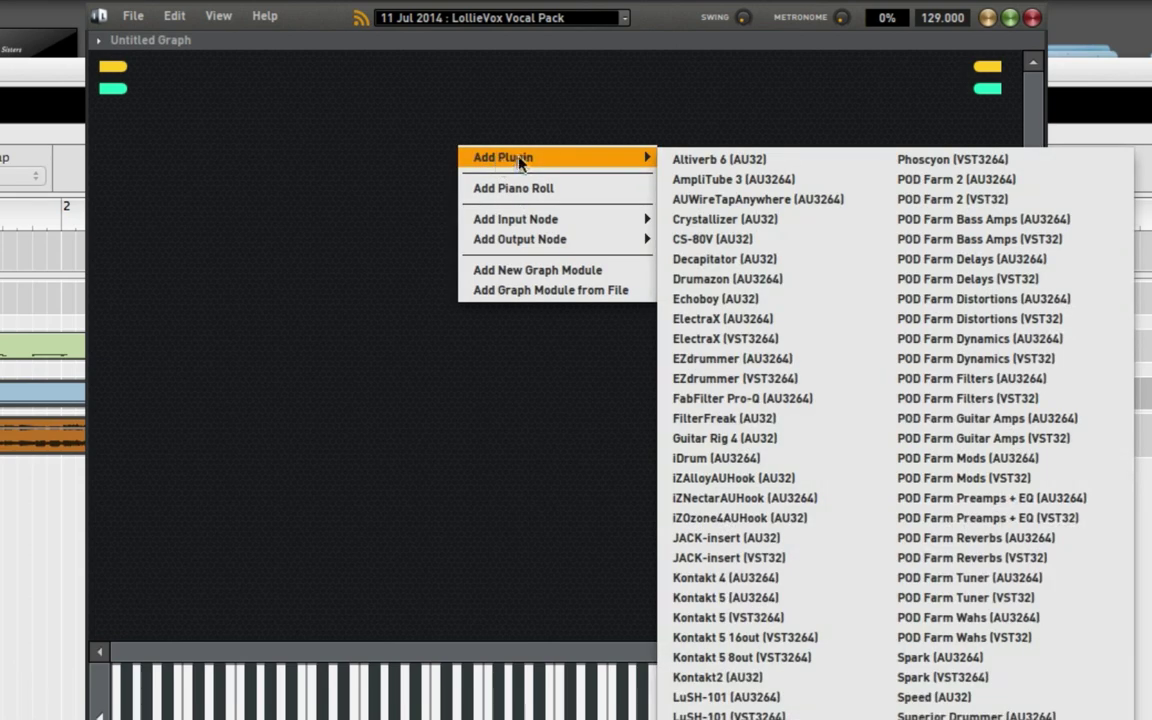
pyautogui.click(714, 322)
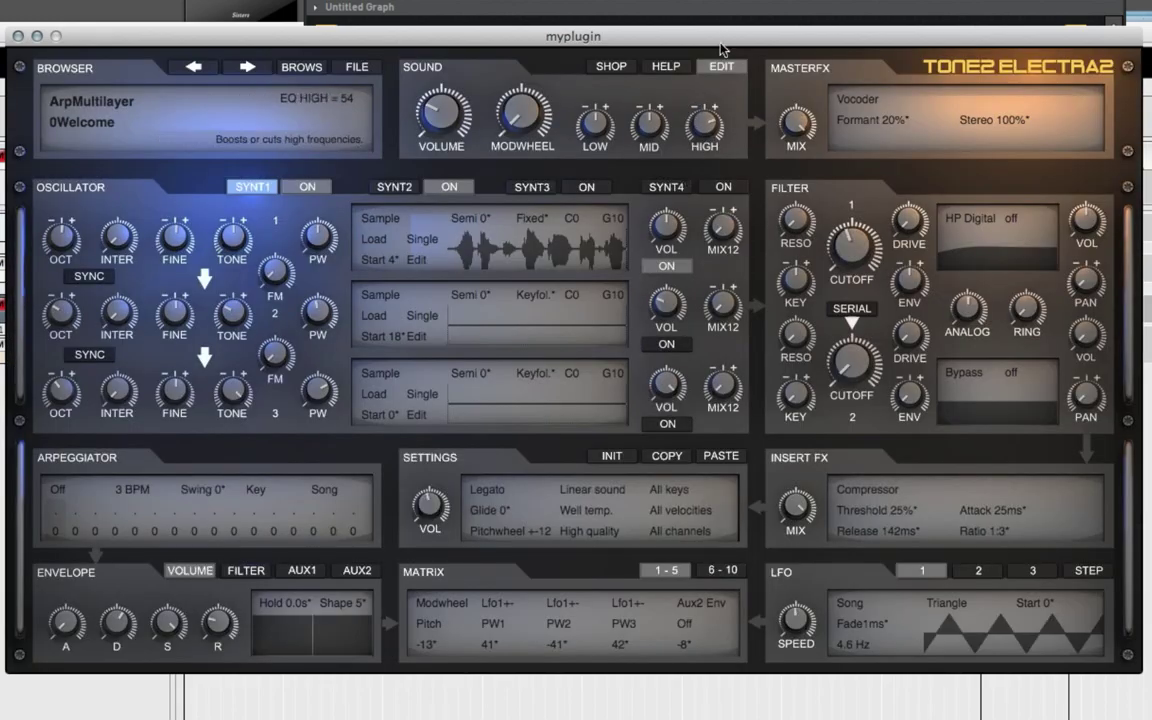
pyautogui.moveTo(719, 45); pyautogui.dragTo(880, 55)
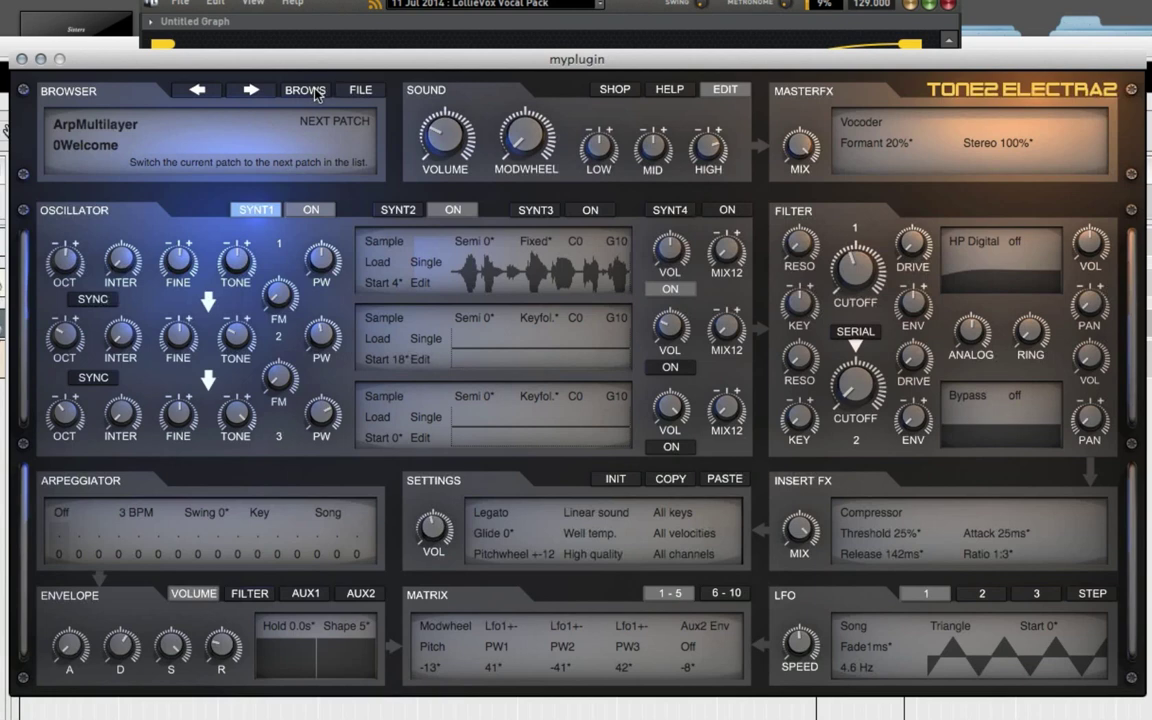
# - Load the ArpRhythm patch 'Be like Troels' and turn on both oscillator sync buttons
pyautogui.click(433, 78)
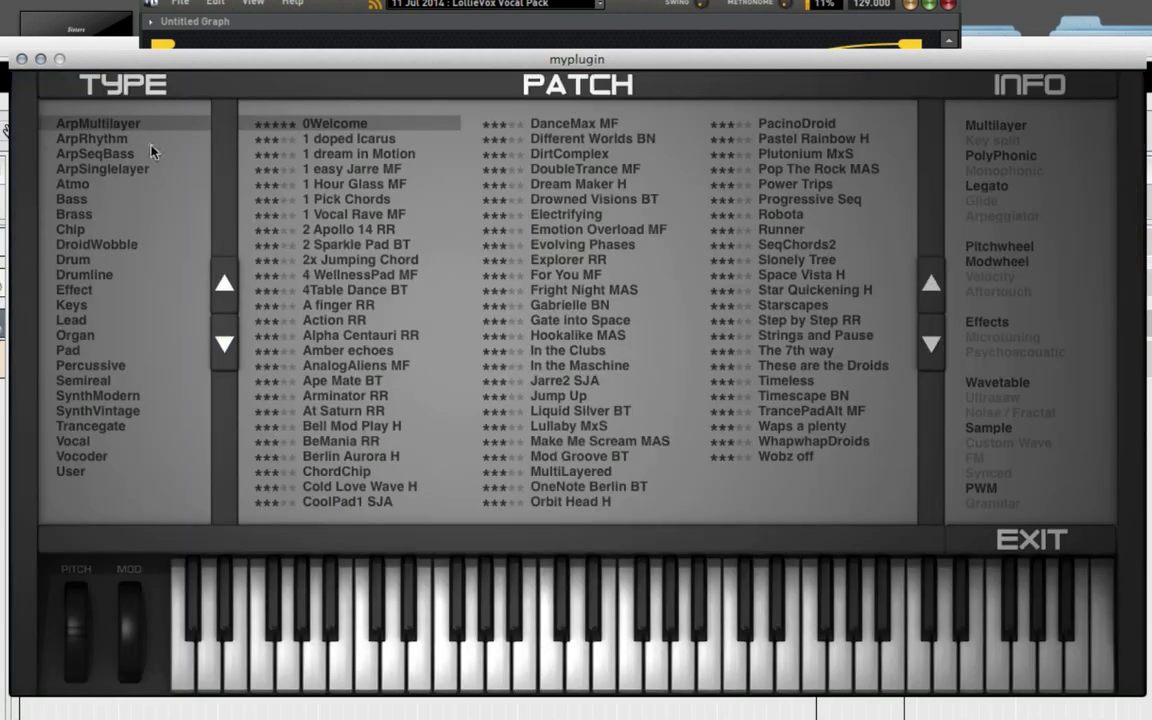
pyautogui.click(112, 140)
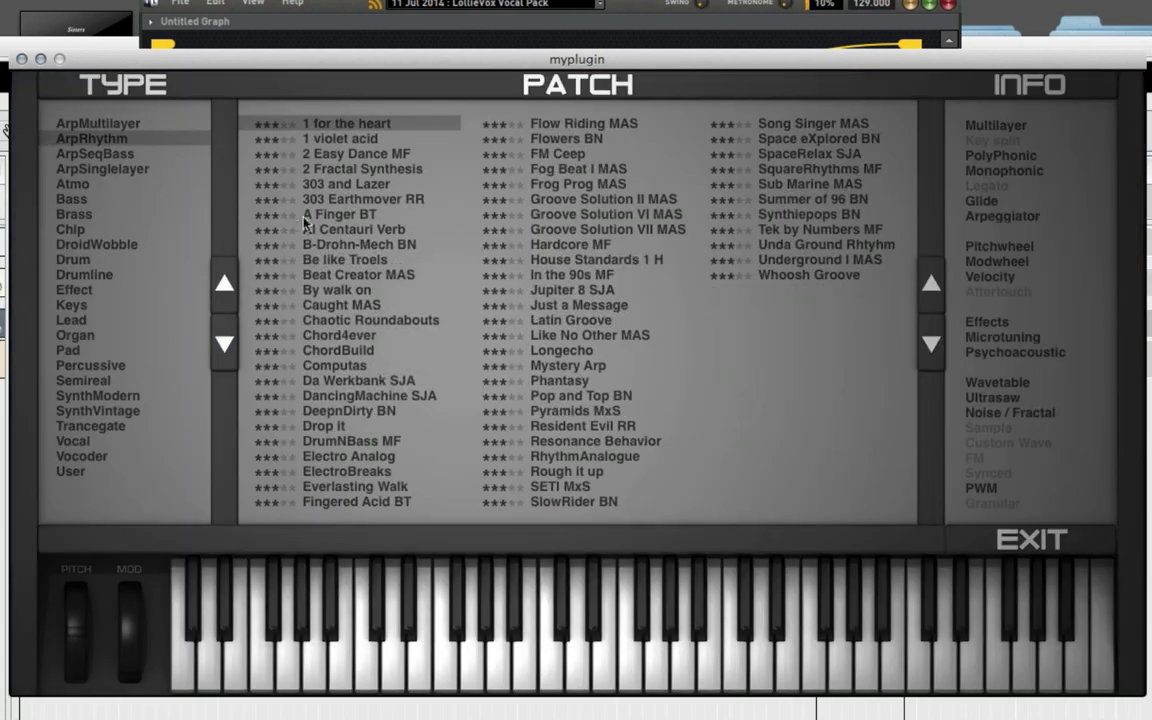
pyautogui.click(346, 259)
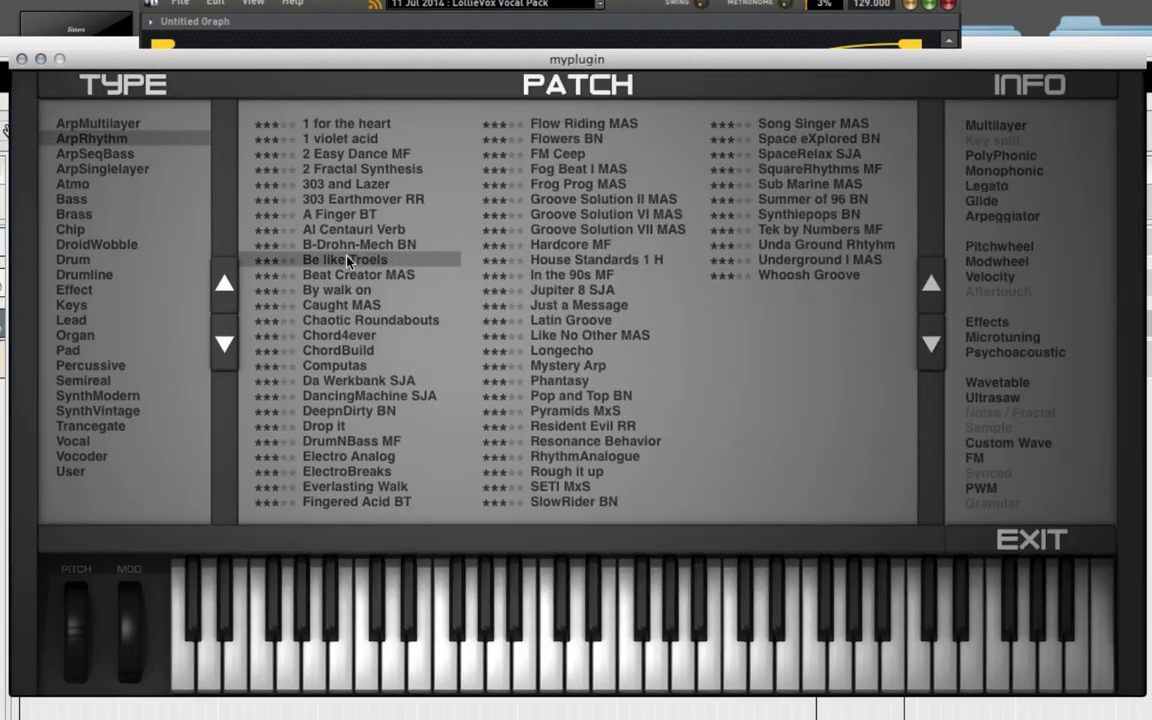
pyautogui.click(1050, 545)
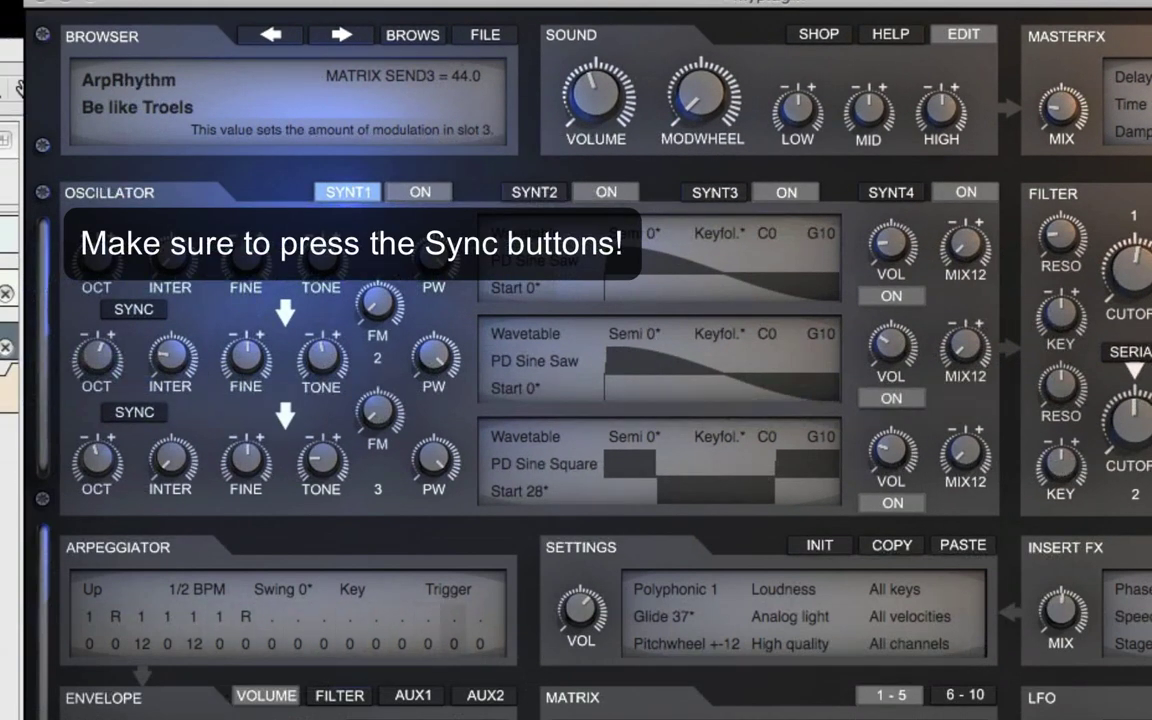
pyautogui.click(134, 412)
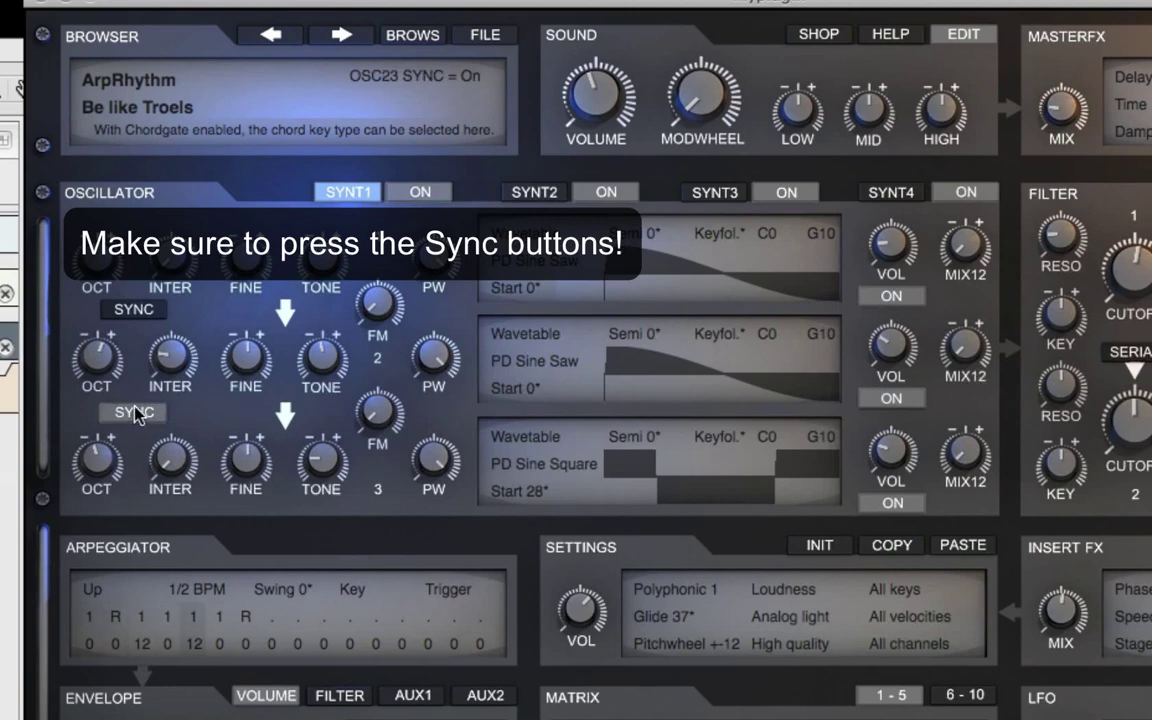
pyautogui.click(136, 308)
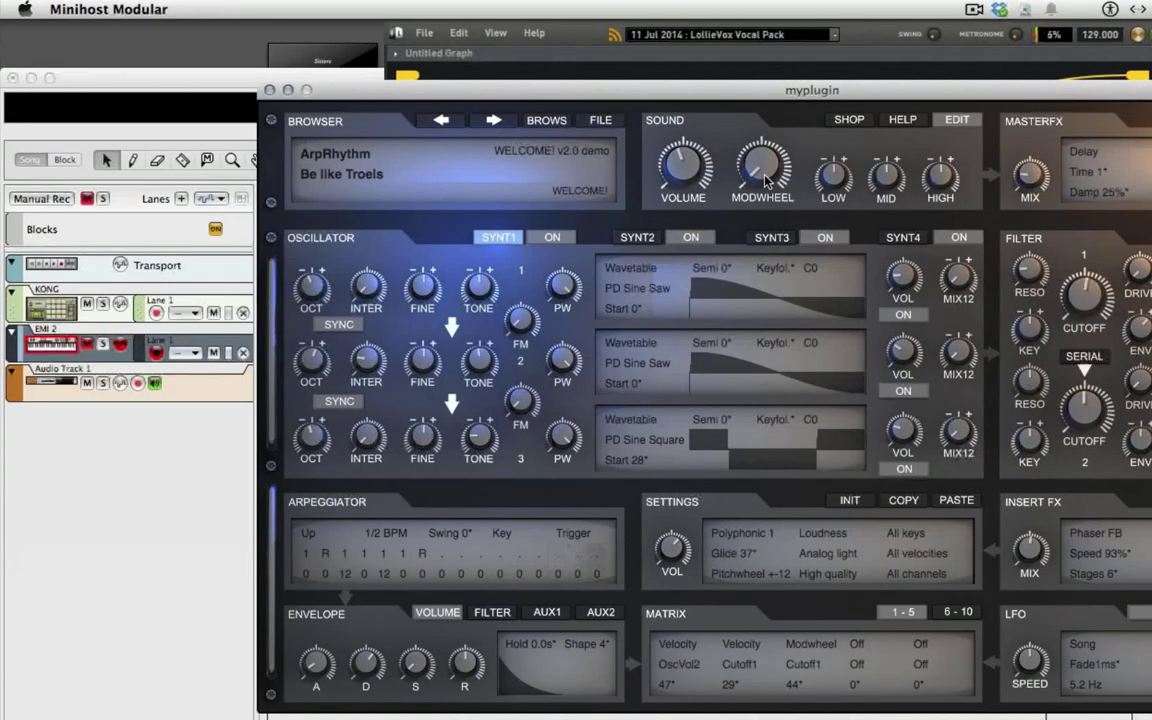
# - Close the Electra2 editor, return to Reason, and play the song from bar 1
pyautogui.click(269, 90)
pyautogui.click(283, 501)
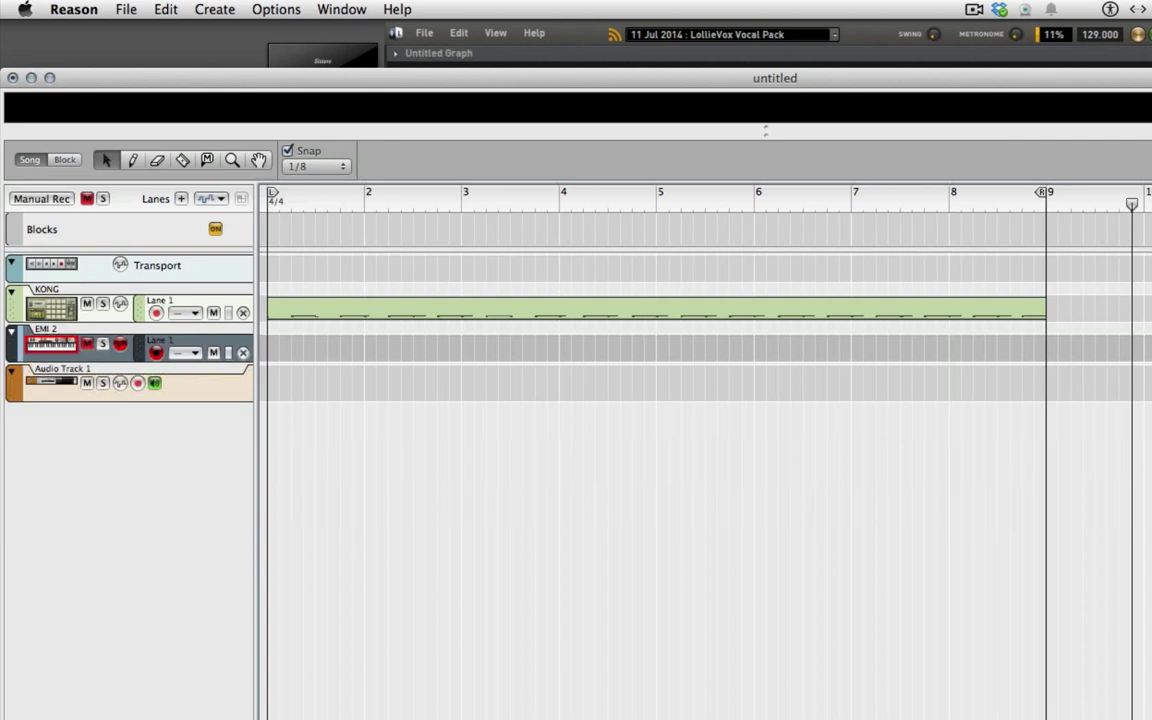
pyautogui.click(882, 39)
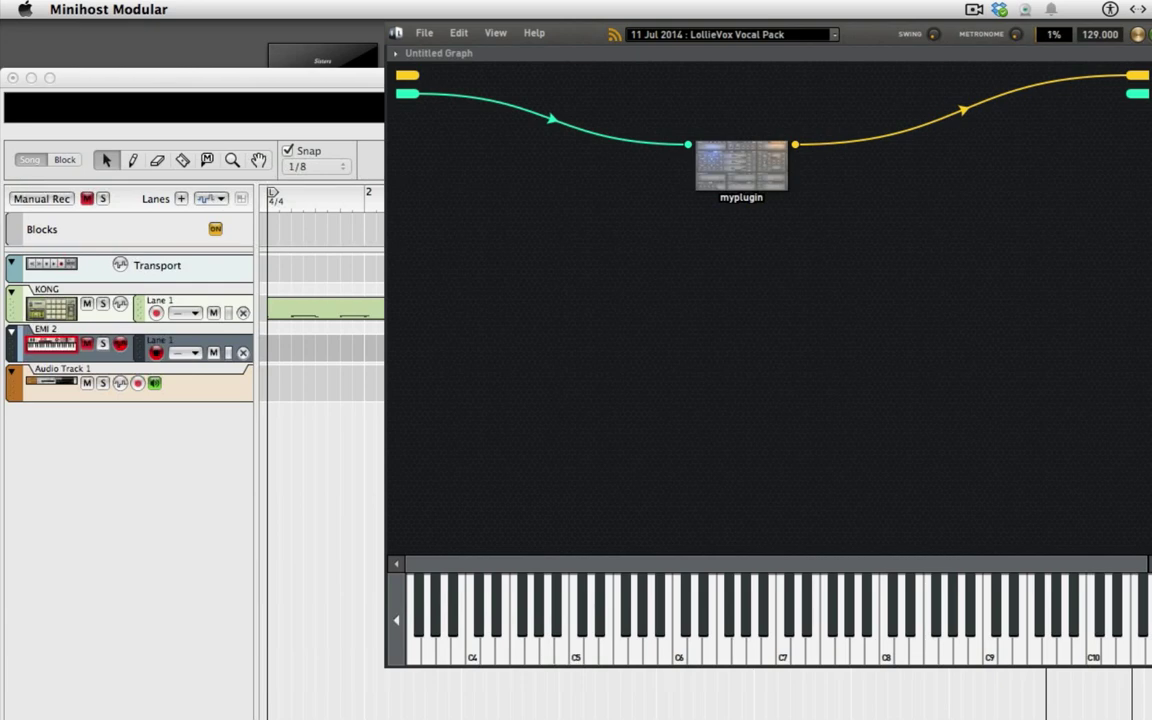
pyautogui.press('super+Tab')
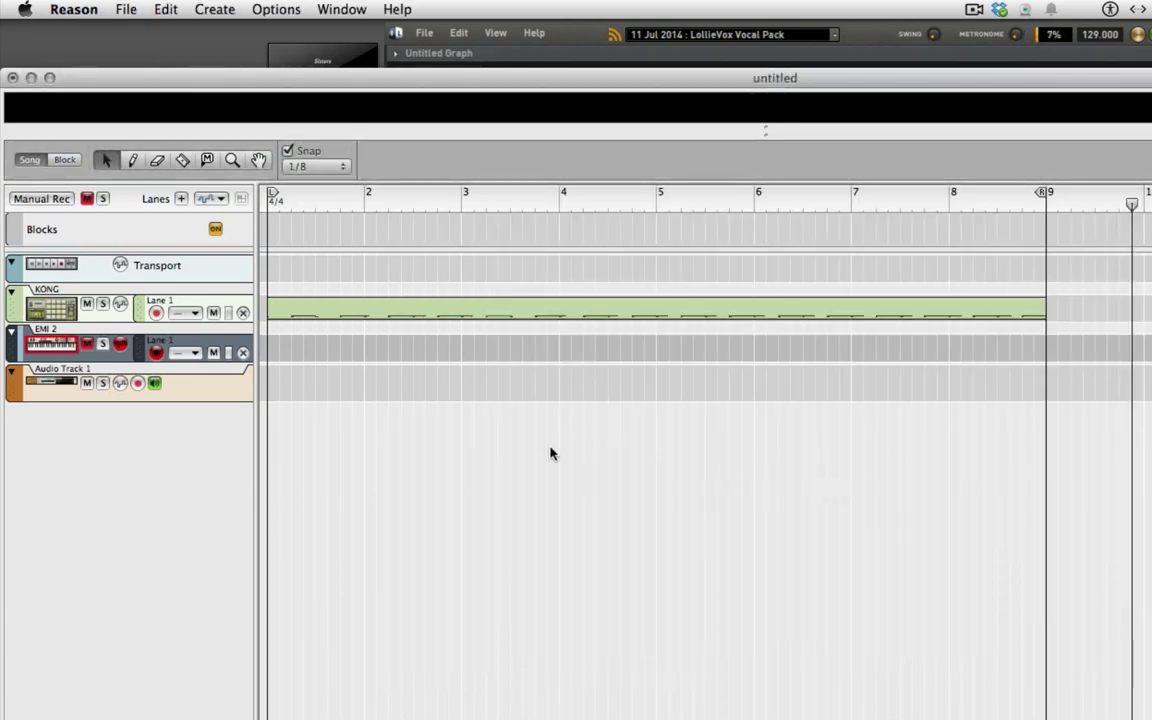
pyautogui.press('Return')
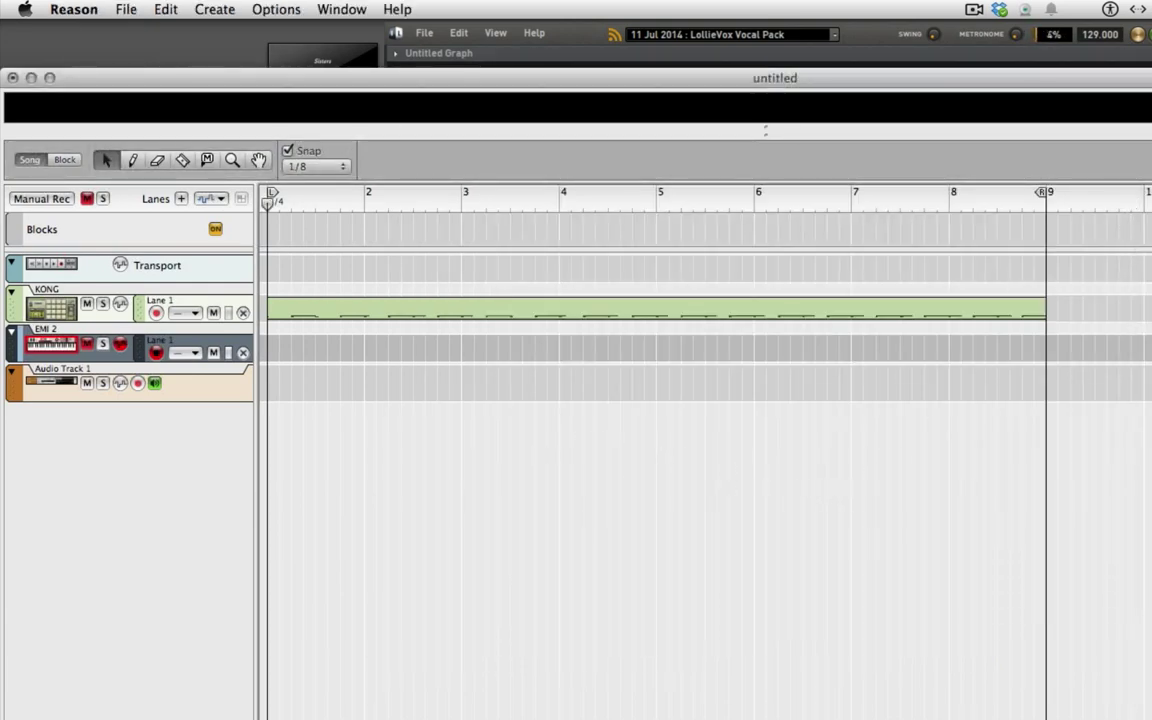
pyautogui.press('space')
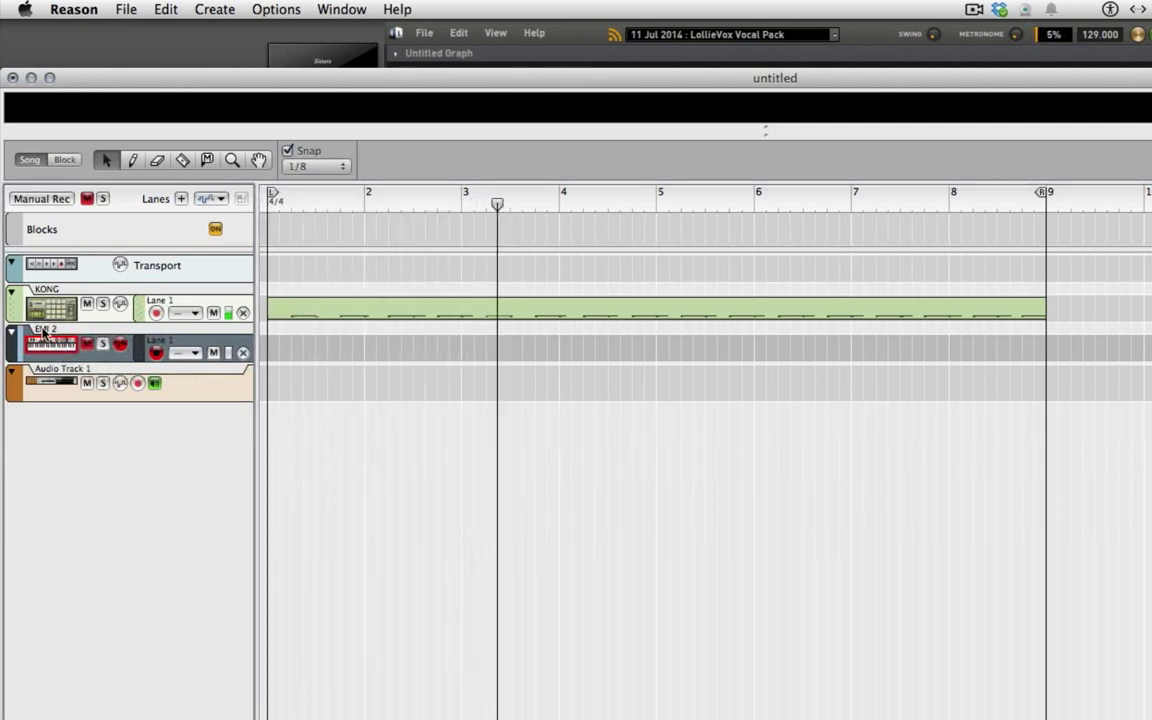
# - Rename the EMI 2 track to 'Electr2'
pyautogui.doubleClick(43, 331)
pyautogui.write('Electr2')
pyautogui.press('Return')
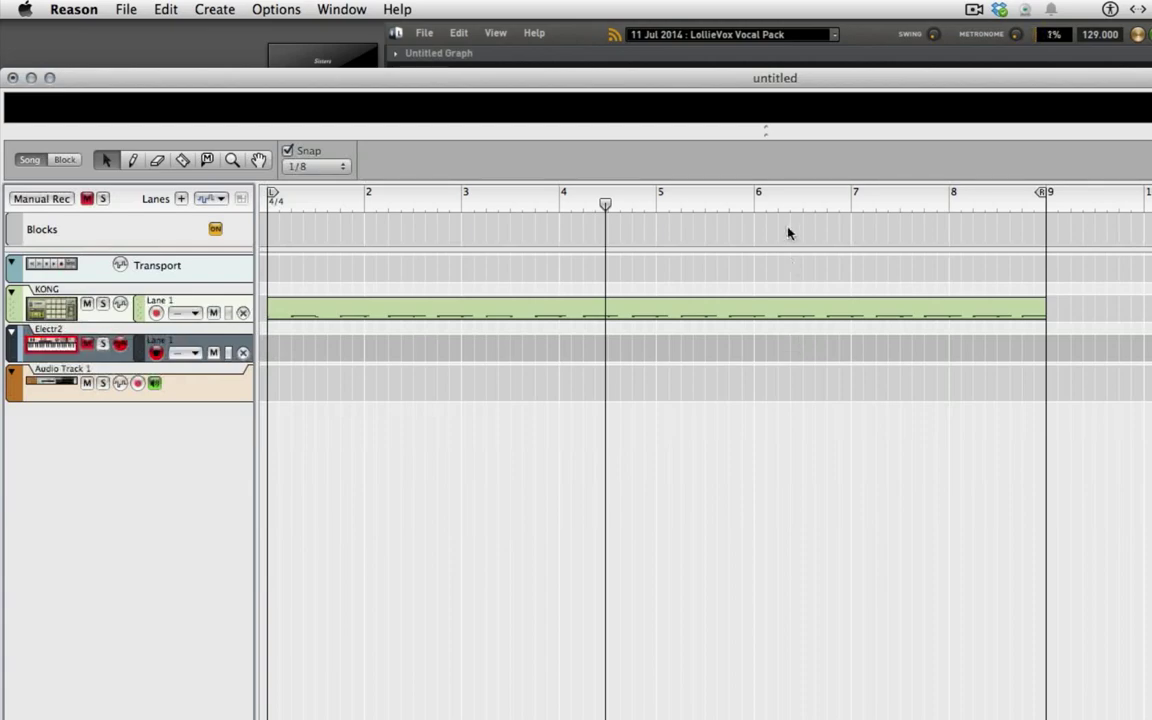
# - Reopen the Electra2 editor from the myplugin node in MiniHost Modular
pyautogui.click(870, 45)
pyautogui.doubleClick(730, 105)
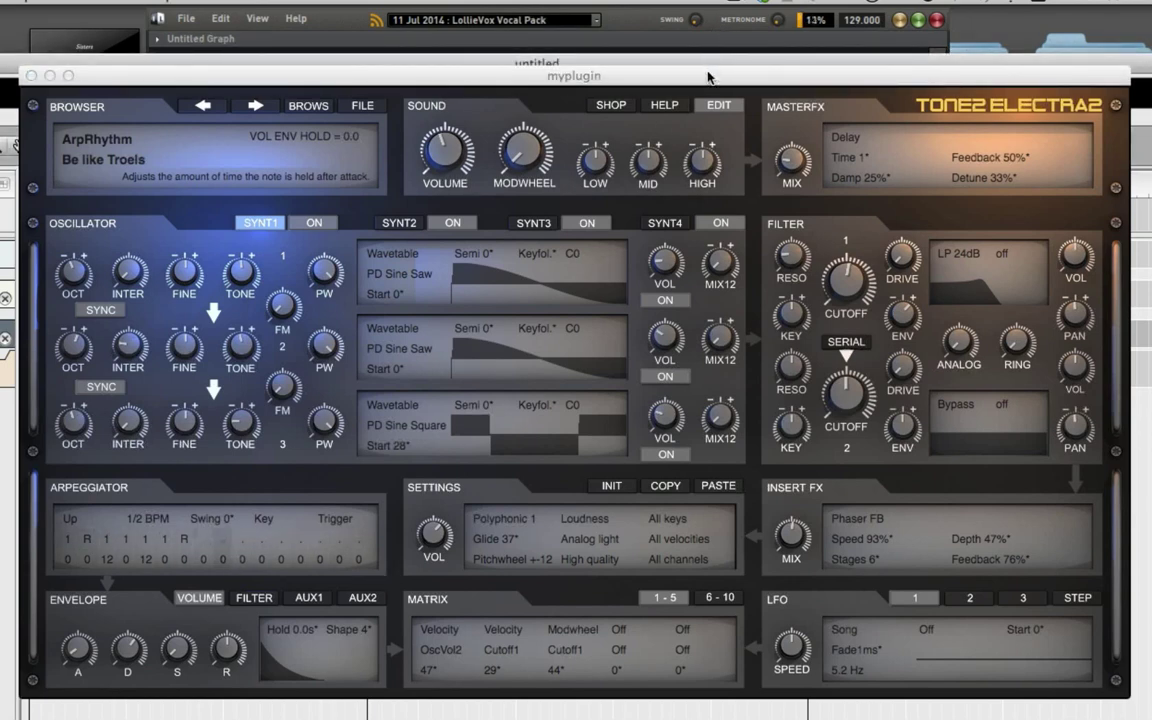
pyautogui.moveTo(708, 77); pyautogui.dragTo(686, 117)
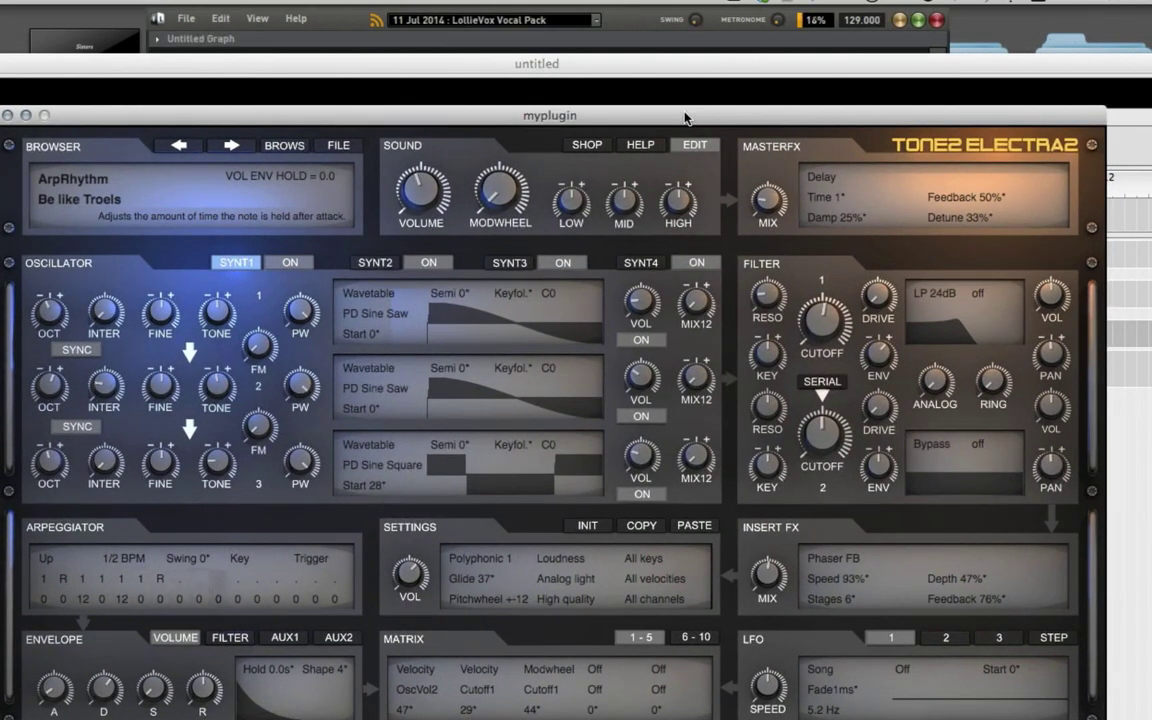